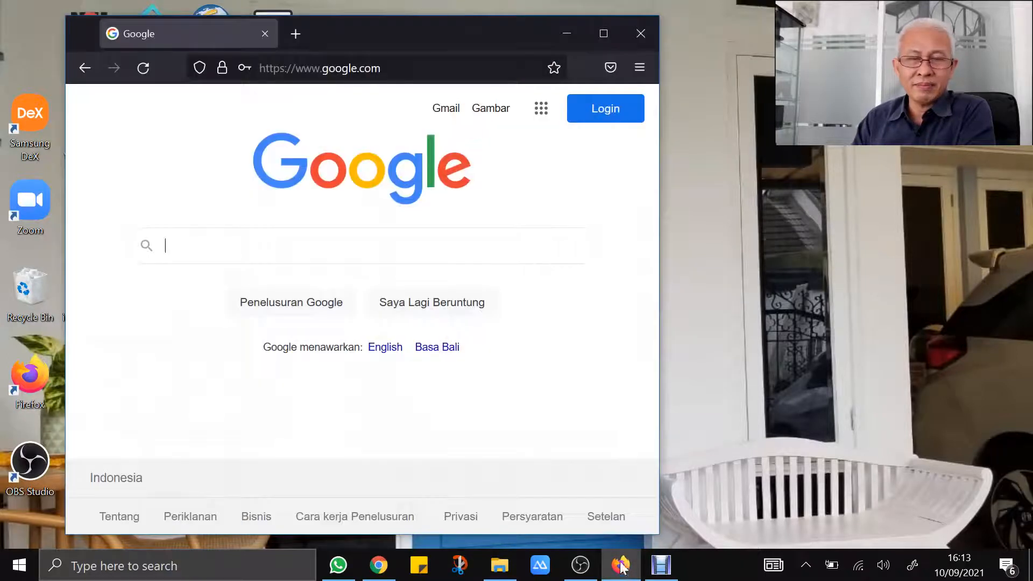
# Sign in to the Google account with its password, declining Firefox's save-login offer
pyautogui.click(594, 121)
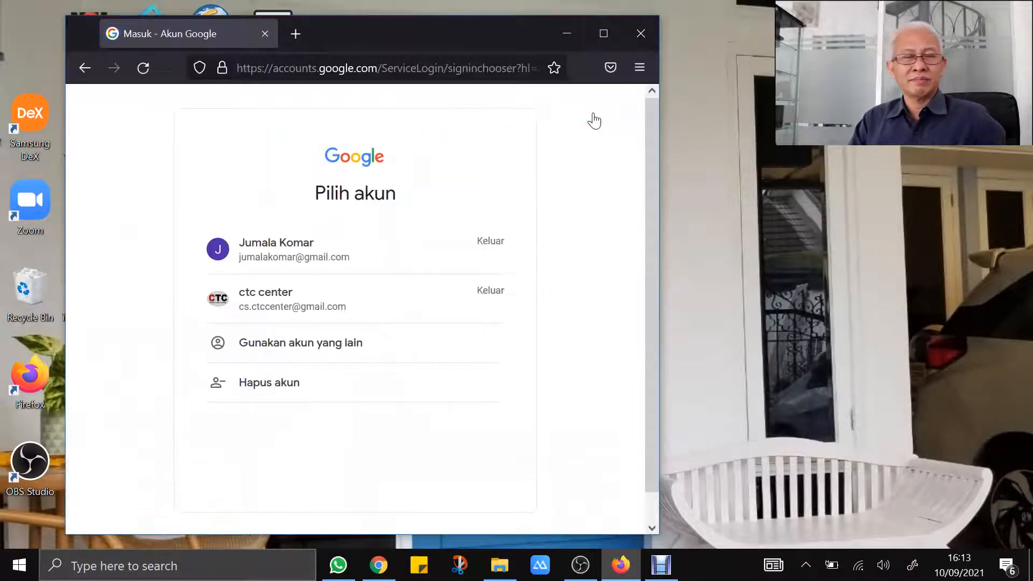
pyautogui.click(342, 263)
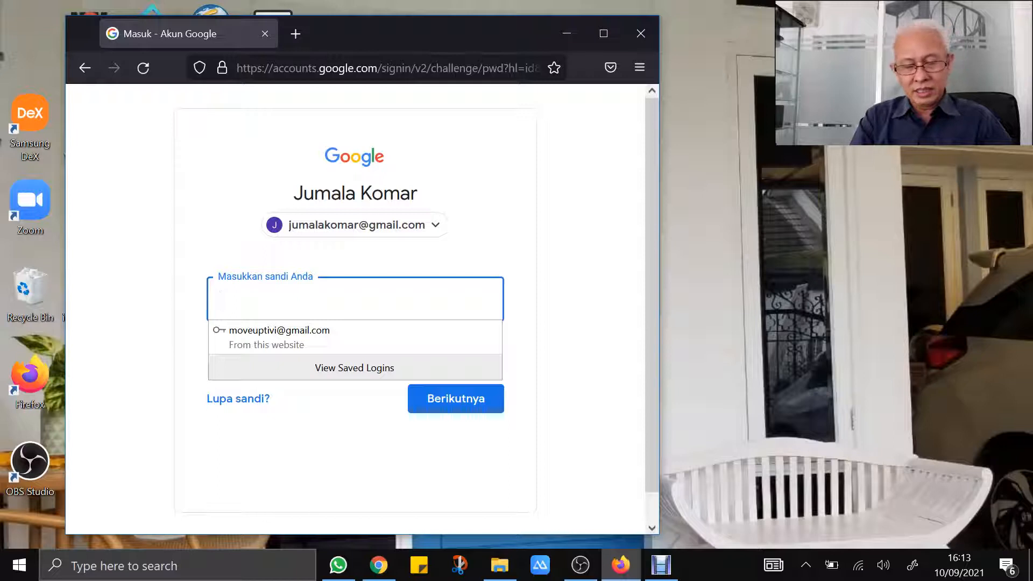
pyautogui.write('••••••')
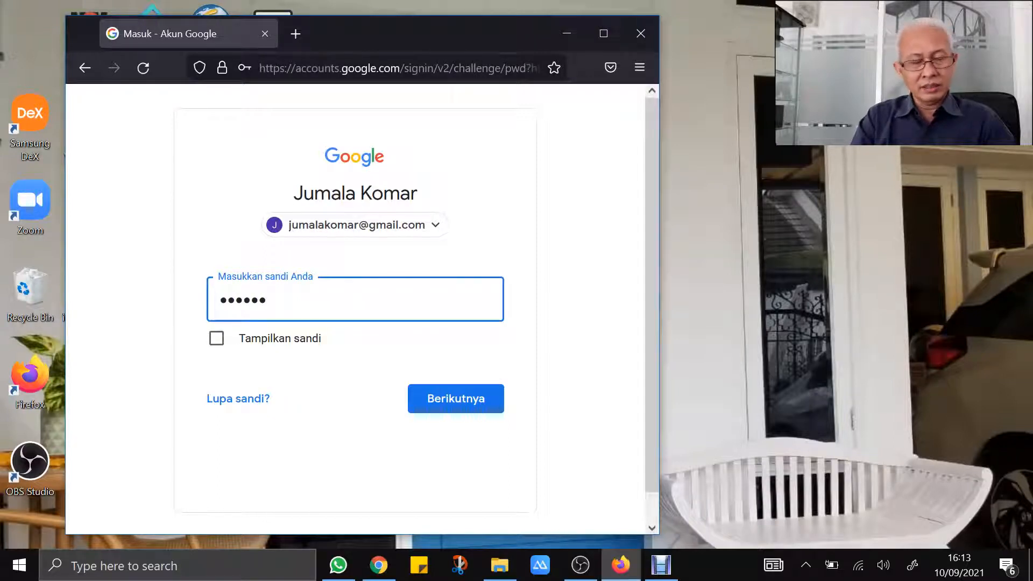
pyautogui.write('•••••••')
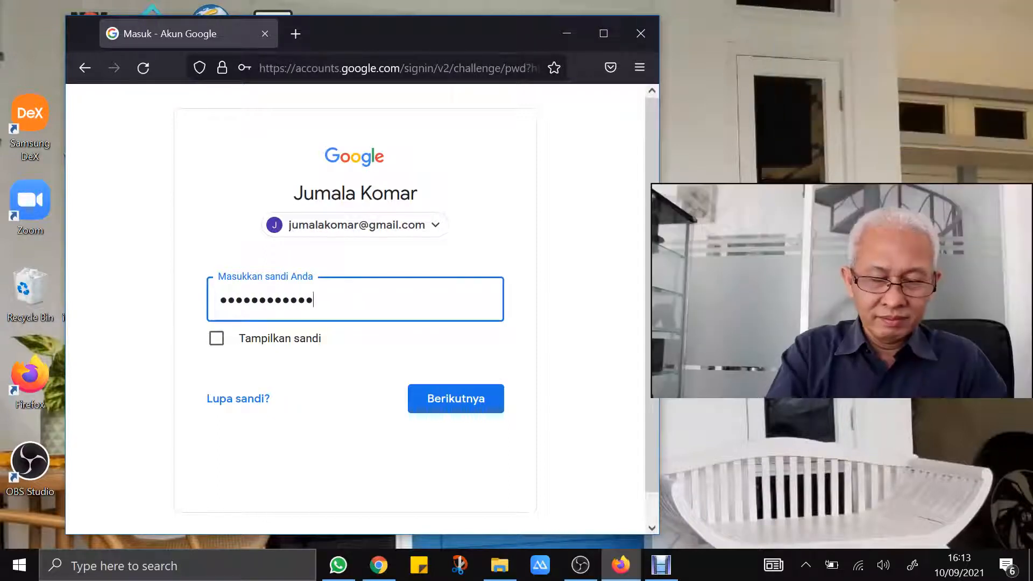
pyautogui.click(430, 401)
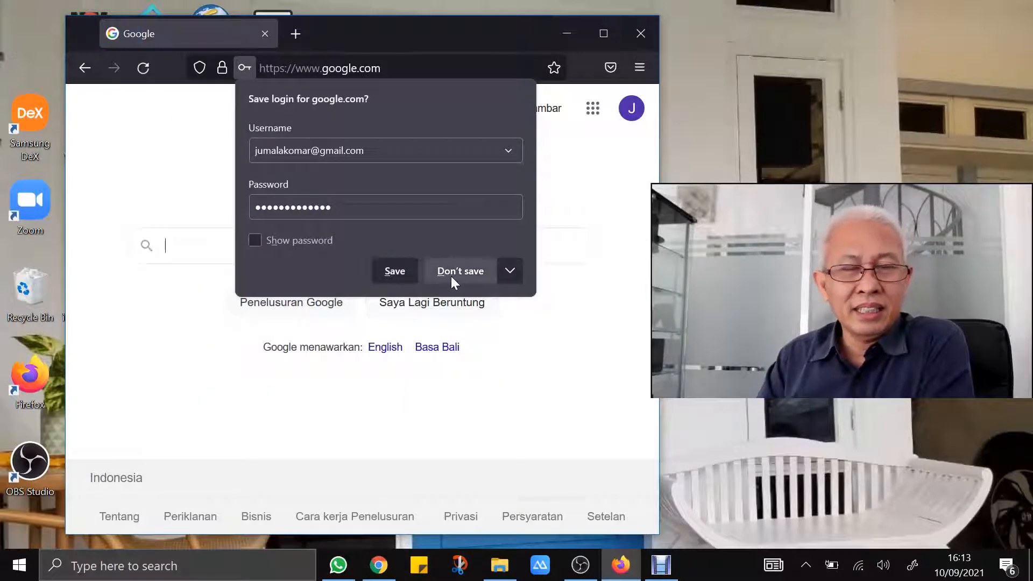
pyautogui.click(456, 272)
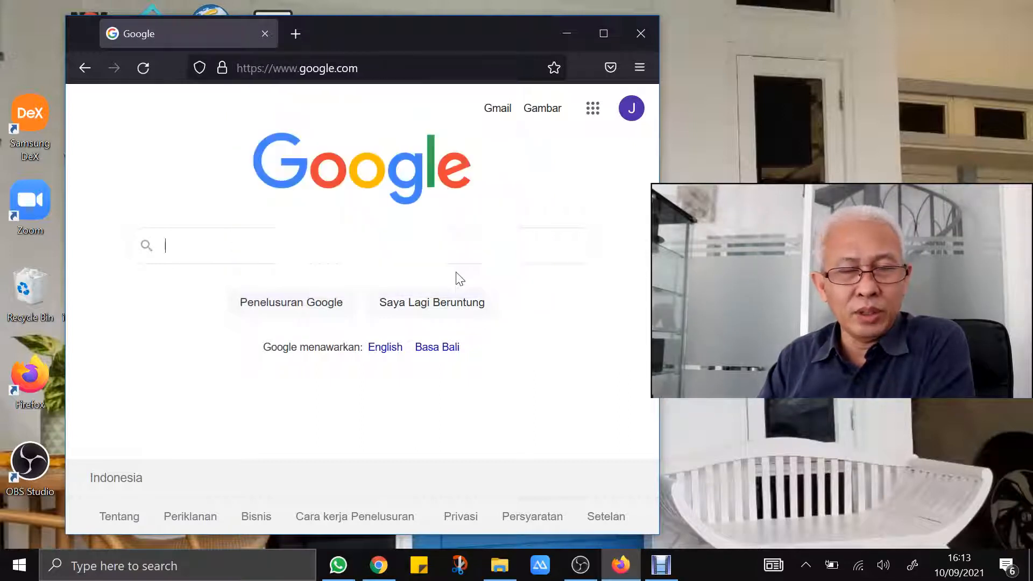
pyautogui.click(628, 110)
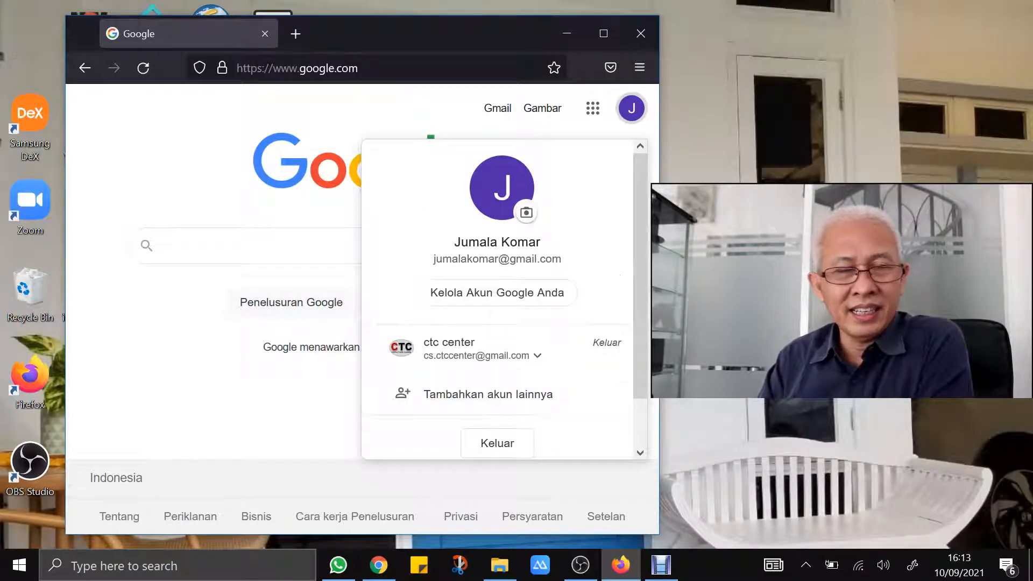
# Close the account panel and launch Spreadsheet from the Google apps list
pyautogui.click(306, 223)
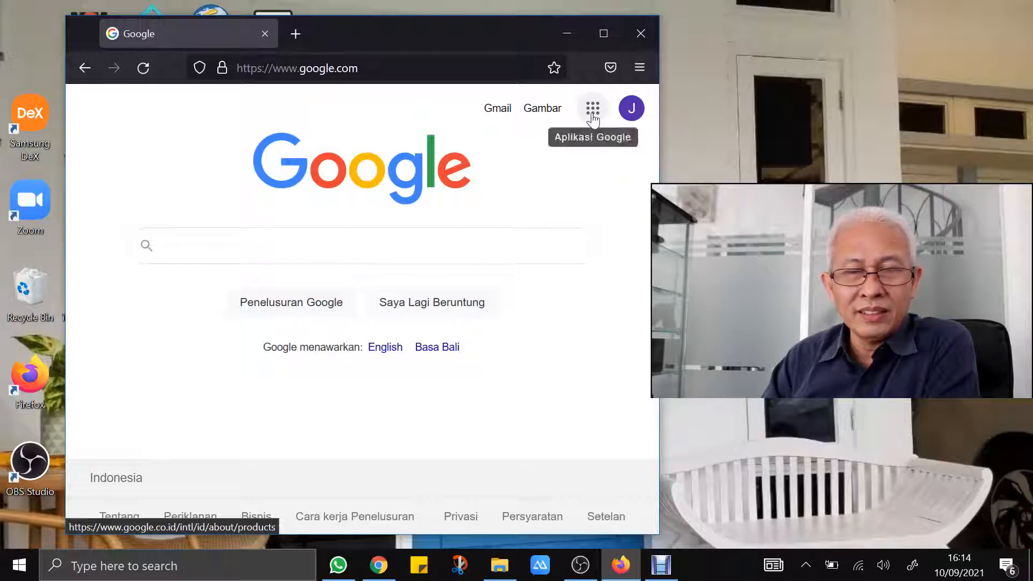
pyautogui.click(592, 115)
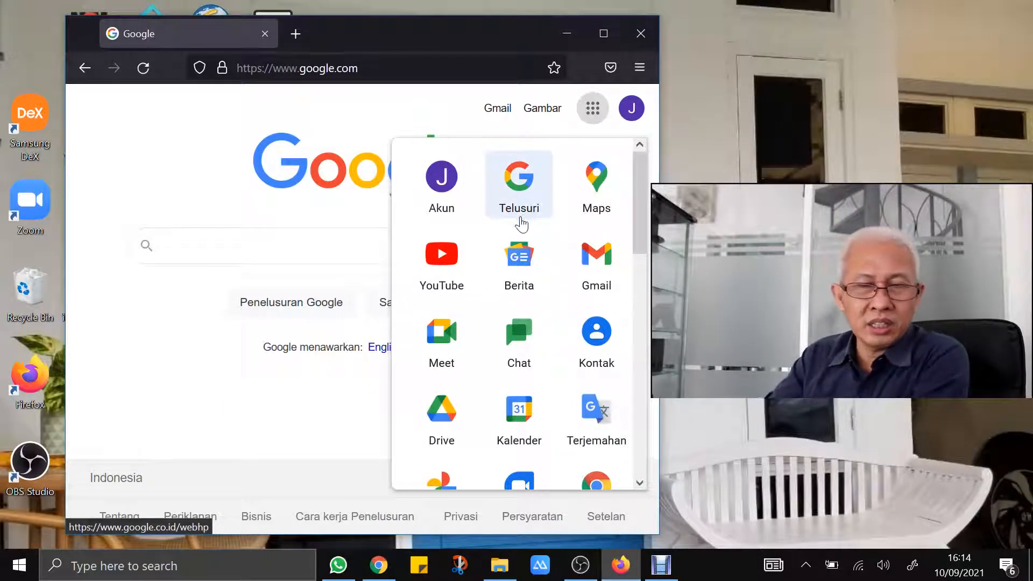
pyautogui.scroll(-3, 515, 241)
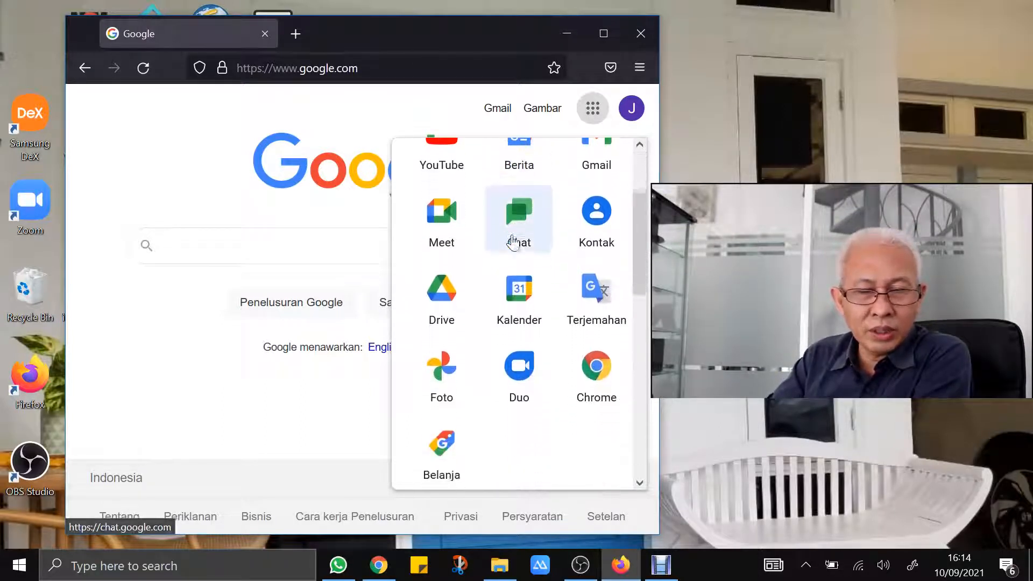
pyautogui.scroll(-3, 513, 241)
pyautogui.scroll(-2, 514, 240)
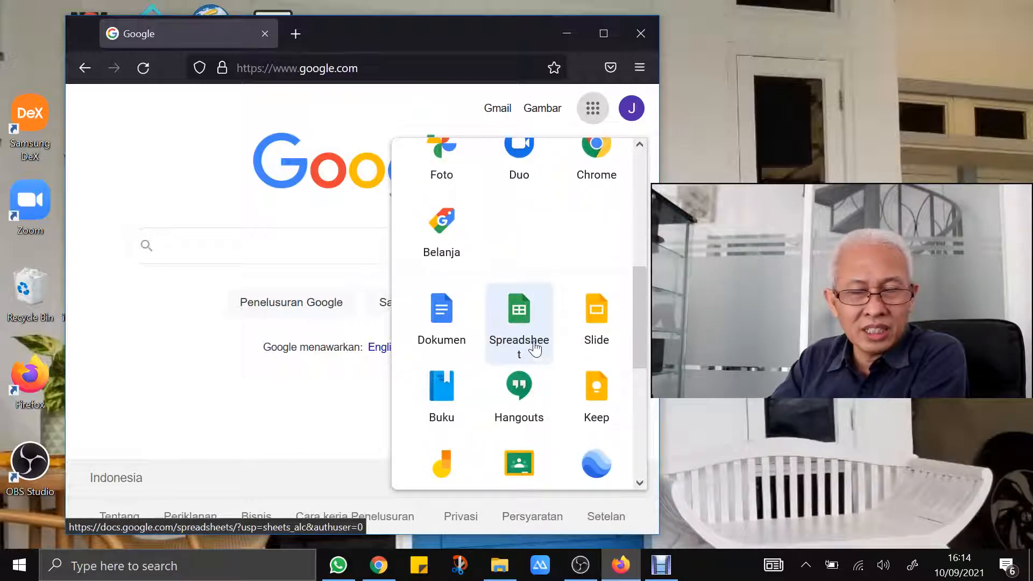
pyautogui.click(520, 321)
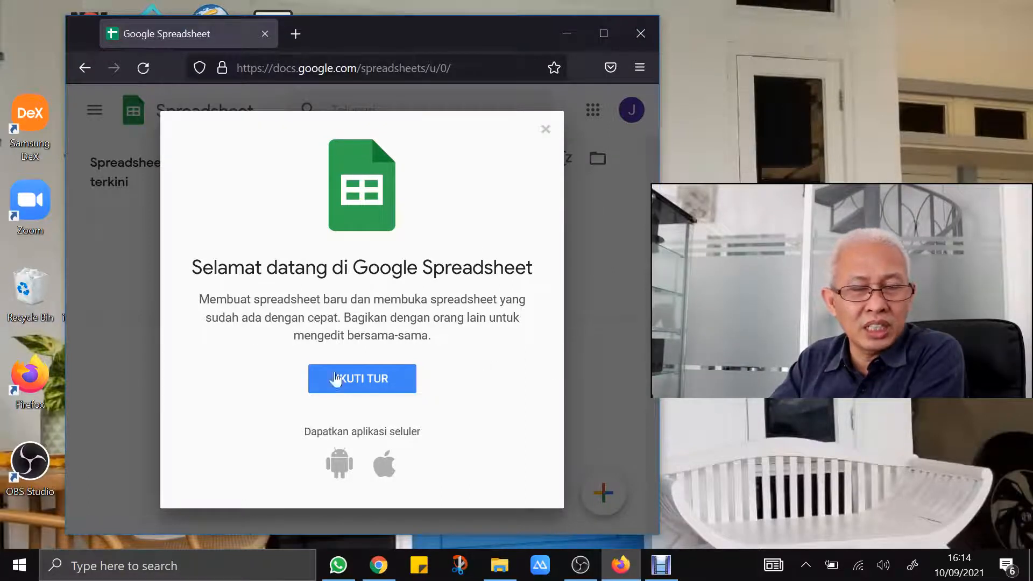
# Dismiss the Sheets welcome dialog and start a new blank spreadsheet
pyautogui.click(546, 130)
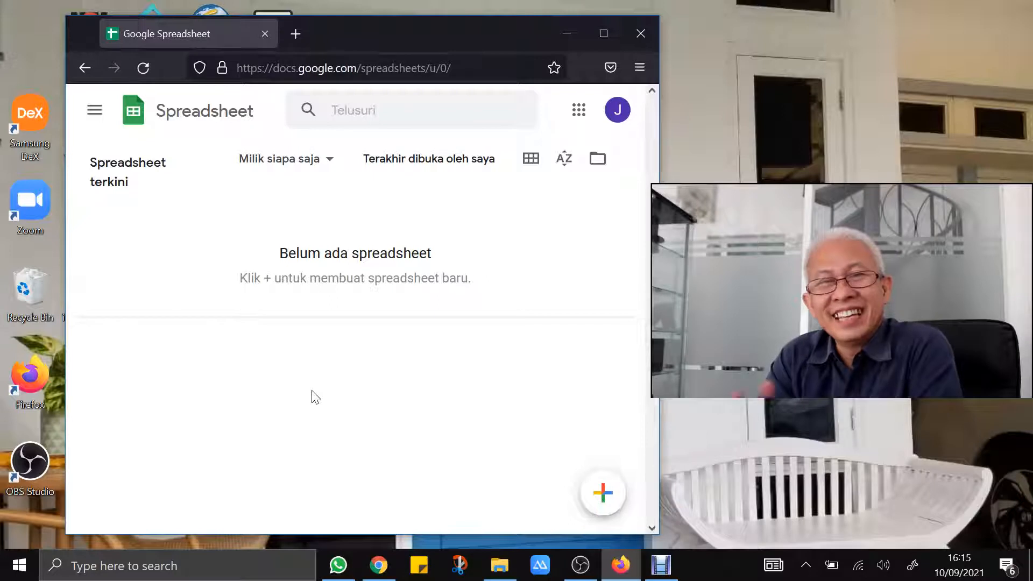
pyautogui.click(604, 503)
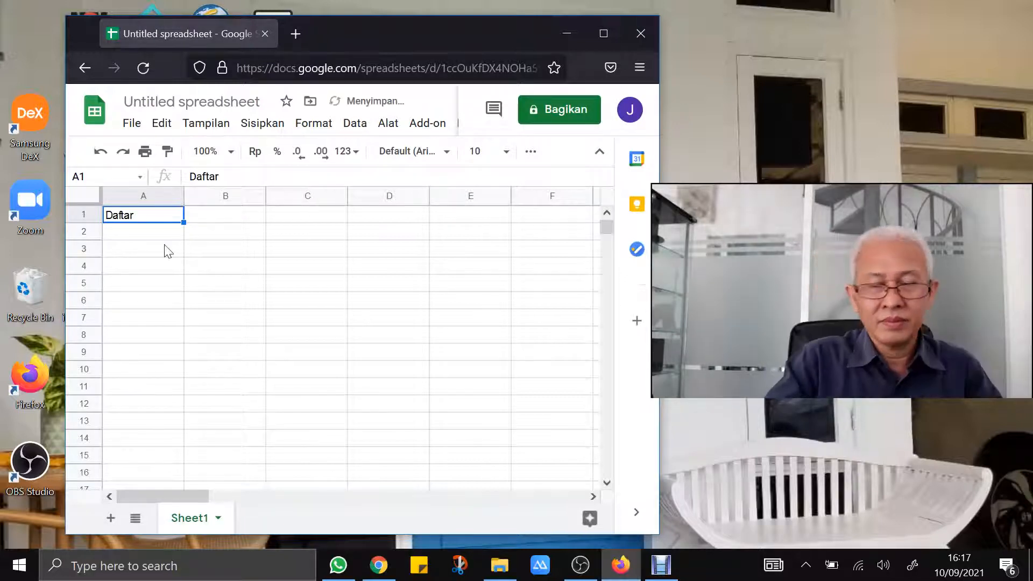
# Enter the title 'DAFTAR PESERTA TRAINING CTC ONLINE' in capitals in cell A1
pyautogui.press('Delete')
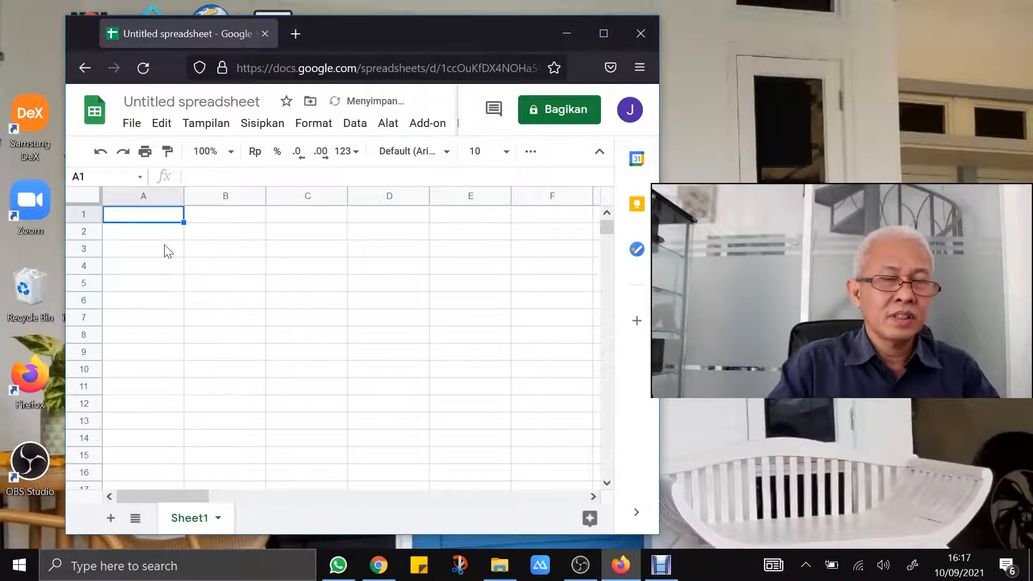
pyautogui.click(168, 251)
pyautogui.press('Up')
pyautogui.press('Up')
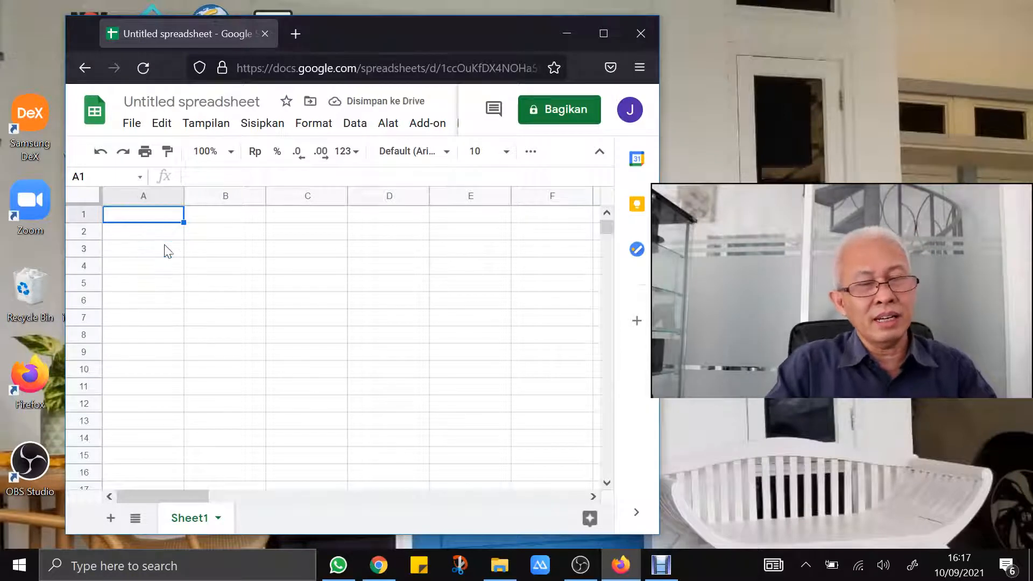
pyautogui.press('capslock')
pyautogui.write('D')
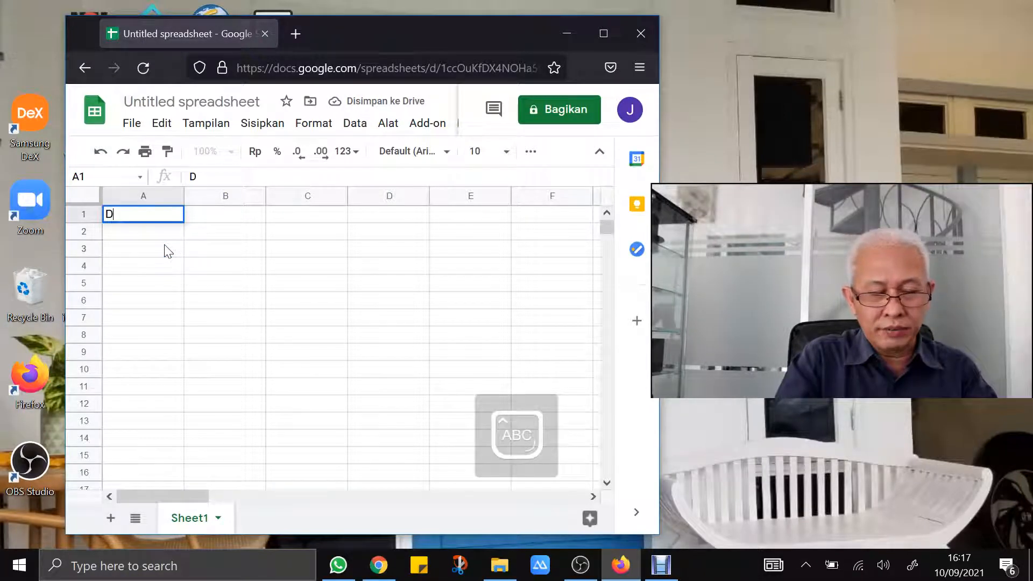
pyautogui.write('AFTAR P')
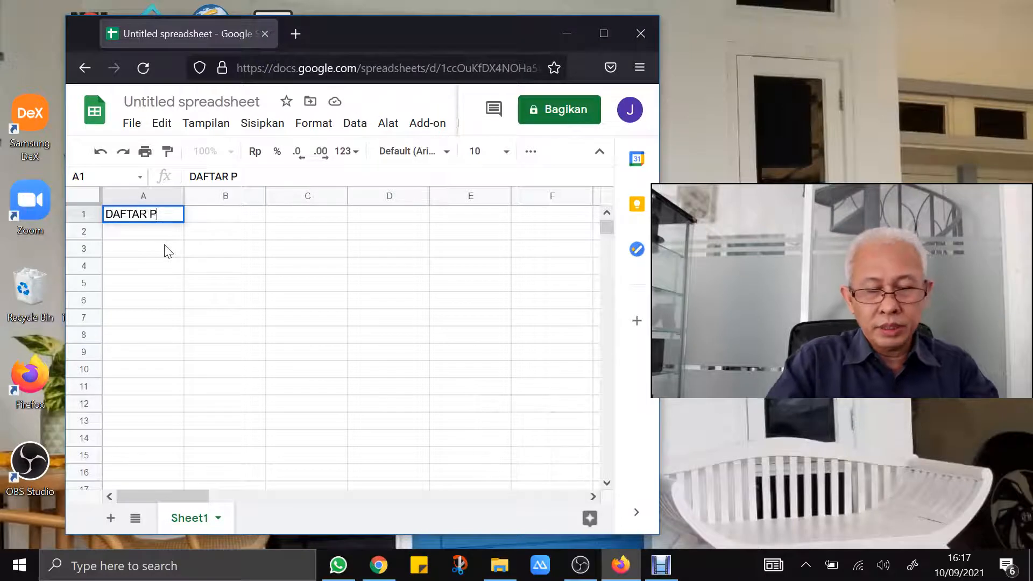
pyautogui.write('ESERTA TRAINI')
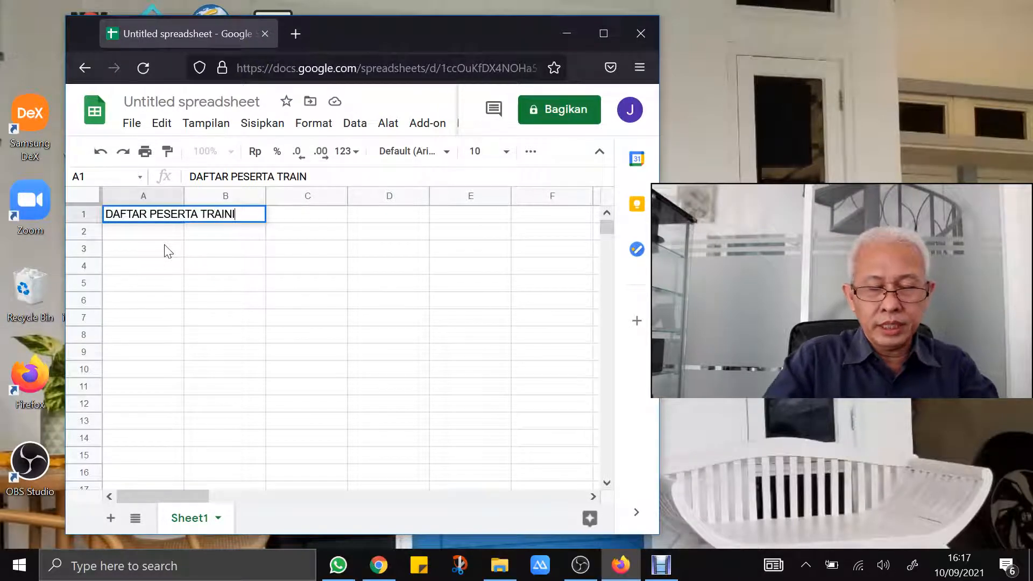
pyautogui.write('NG CTC ONLINE')
pyautogui.press('Return')
# Enter 'Batch #4, 10 Nov 2021' in cell A2
pyautogui.write('Batch #4')
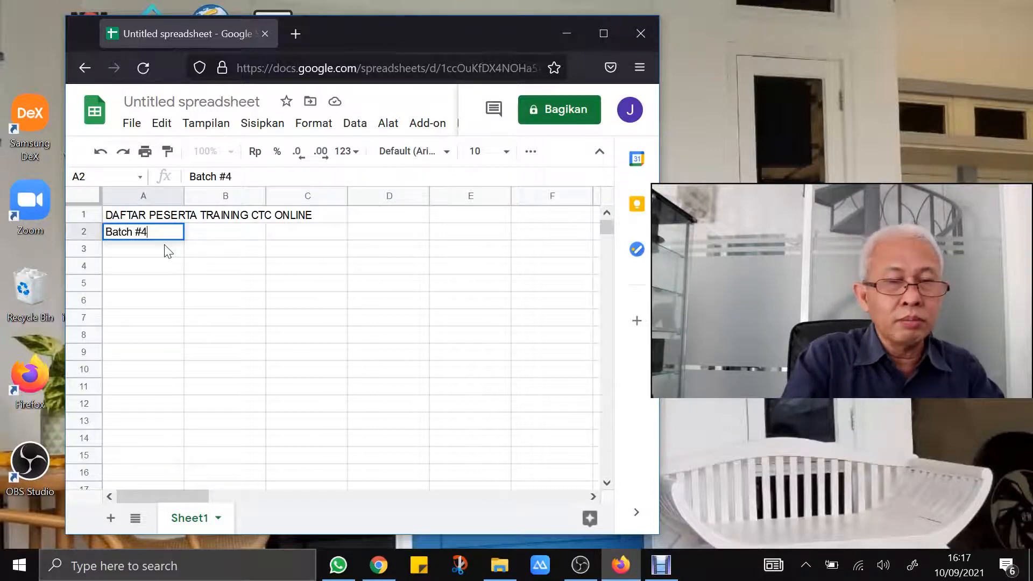
pyautogui.write(' Tahun')
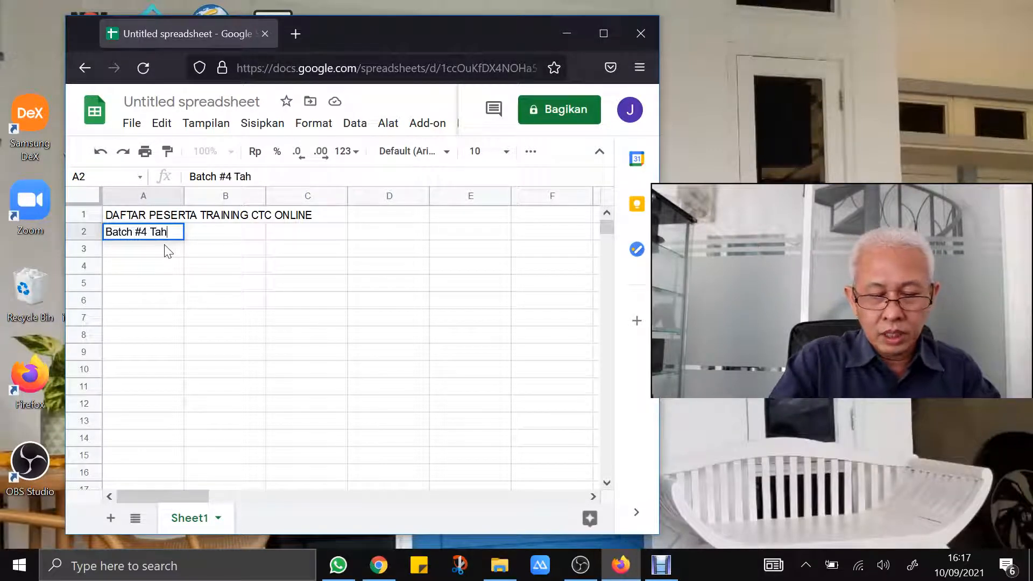
pyautogui.press('BackSpace')
pyautogui.press('BackSpace')
pyautogui.press('BackSpace')
pyautogui.press('BackSpace')
pyautogui.press('BackSpace')
pyautogui.press('BackSpace')
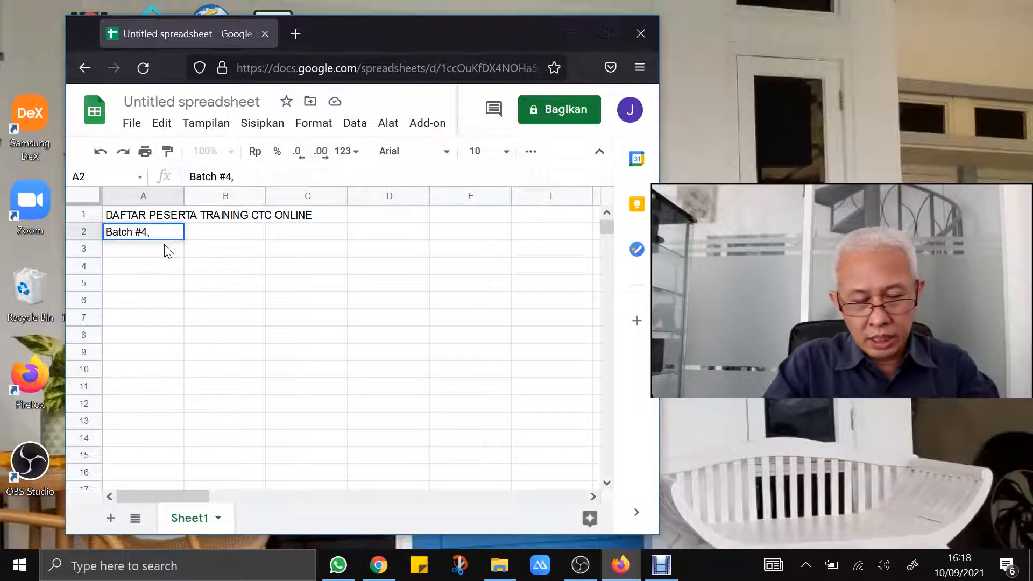
pyautogui.write(', 10 Nov 2021')
pyautogui.press('Return')
# Start the header row with 'No' in A4 and 'Nama' in B4
pyautogui.press('Down')
pyautogui.write('No')
pyautogui.press('Tab')
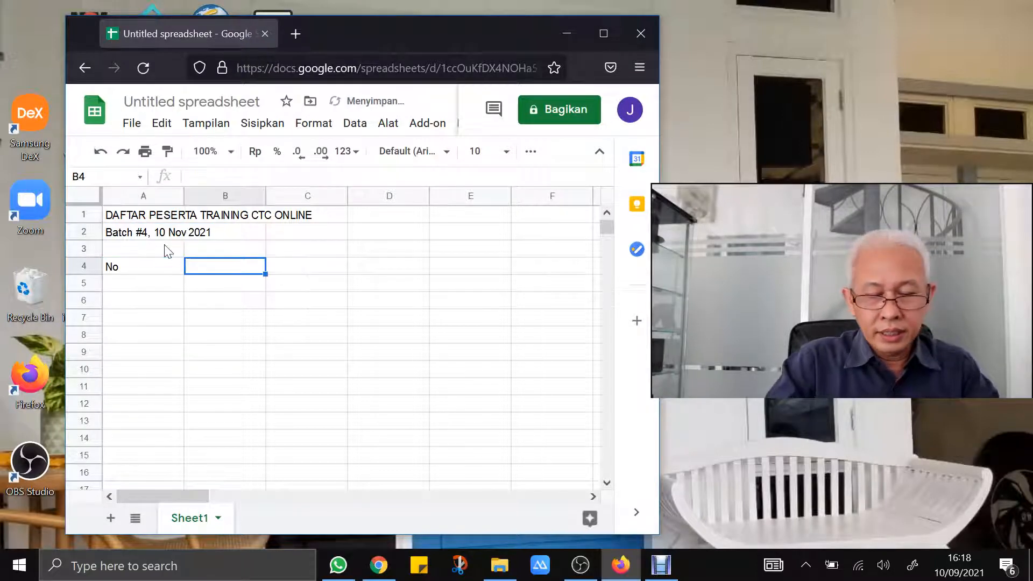
pyautogui.write('Nama')
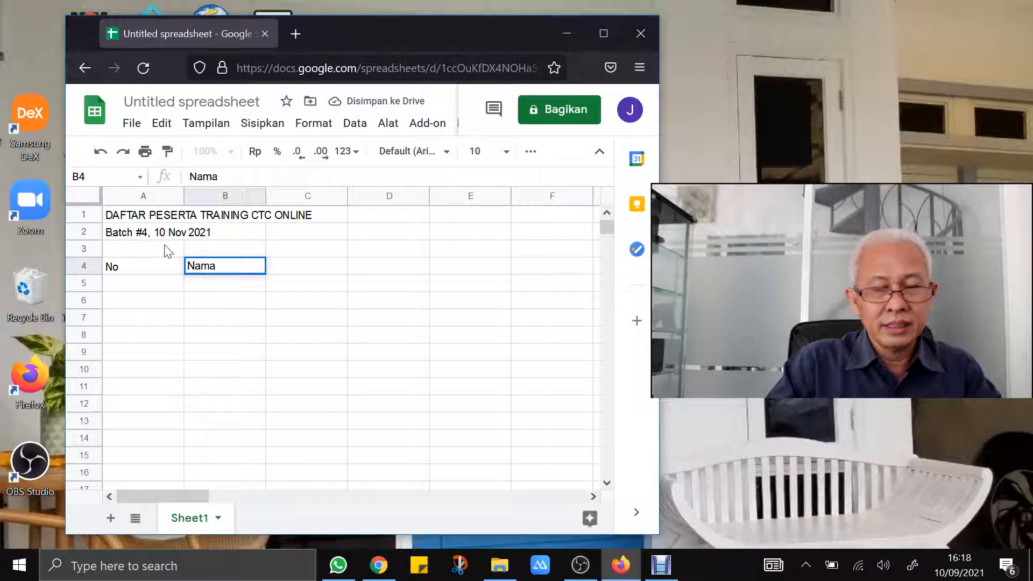
# Add the headers 'Alamat' in C4 and 'No HP' in D4
pyautogui.press('Tab')
pyautogui.write('Alama')
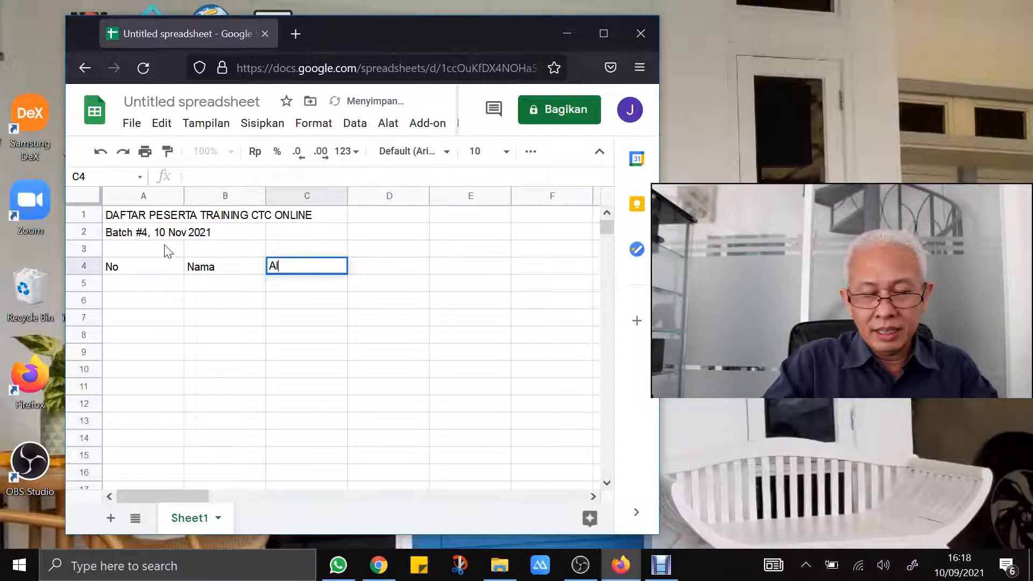
pyautogui.press('Tab')
pyautogui.write('No HP')
pyautogui.press('Tab')
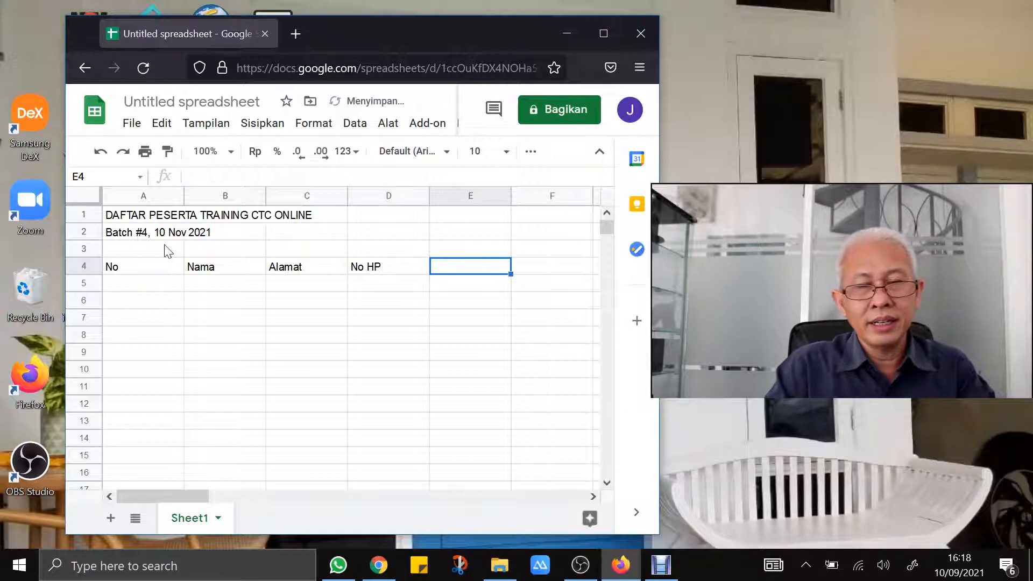
pyautogui.press('Left')
pyautogui.press('Right')
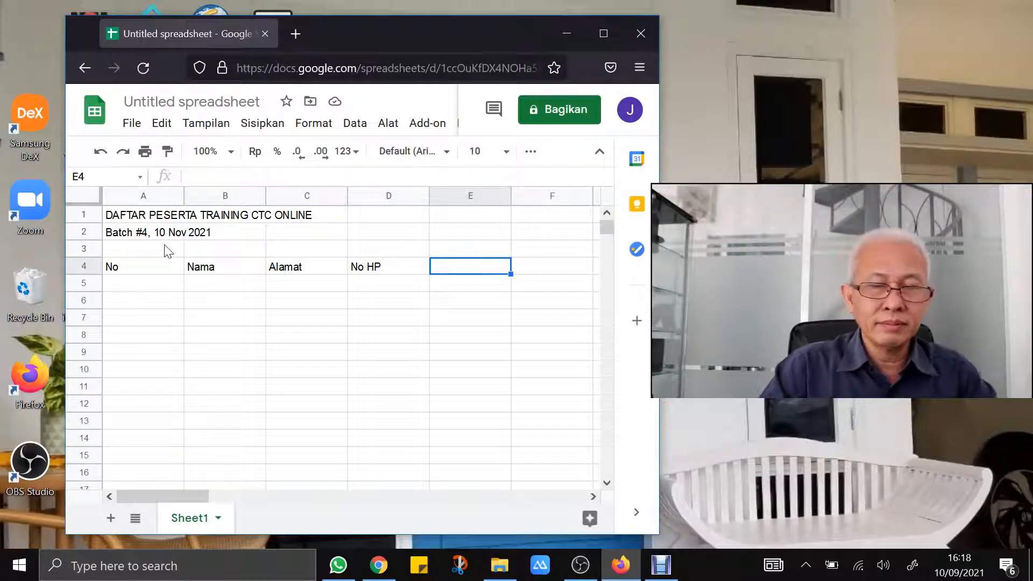
# Add headers 'Lunas' in E4 and 'Keterangan' in F4, then narrow column A
pyautogui.write('Lunas')
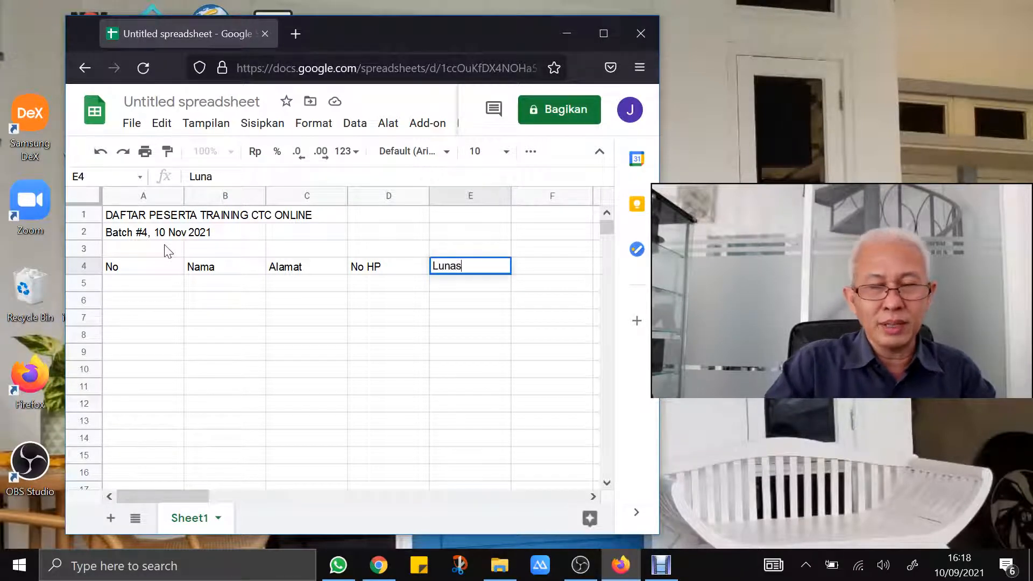
pyautogui.press('Return')
pyautogui.press('Up')
pyautogui.press('Right')
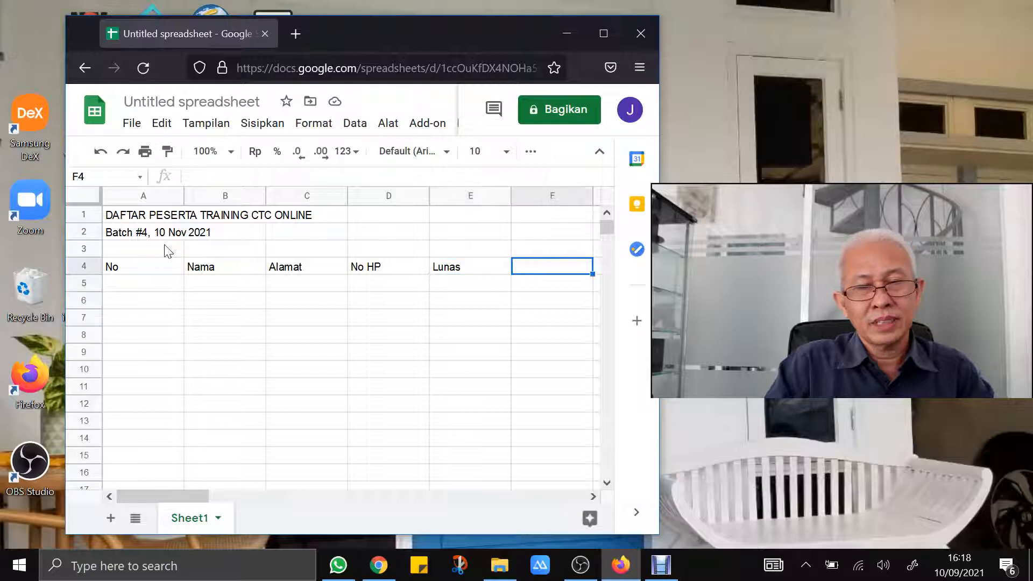
pyautogui.write('Keterangan')
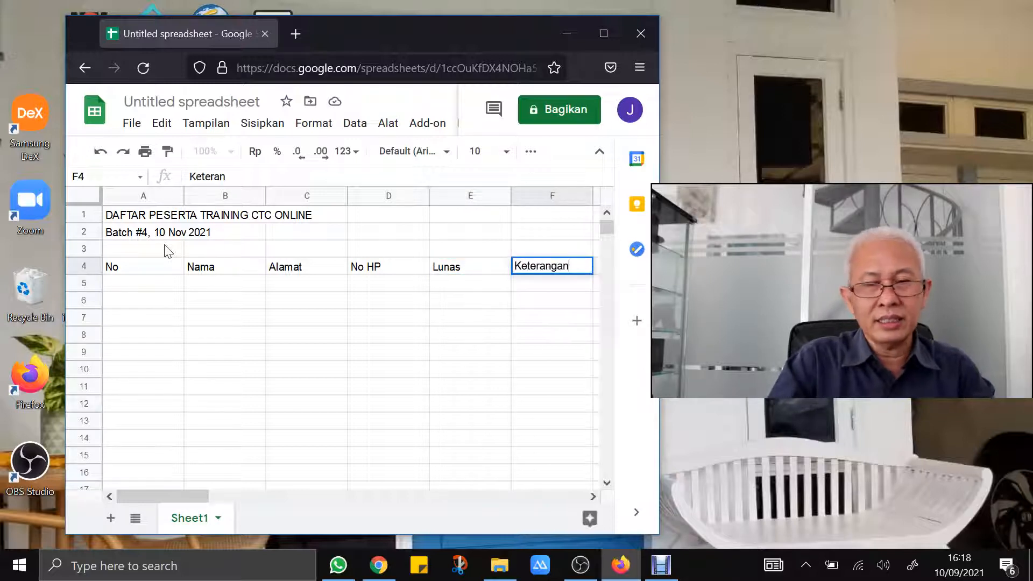
pyautogui.press('Left')
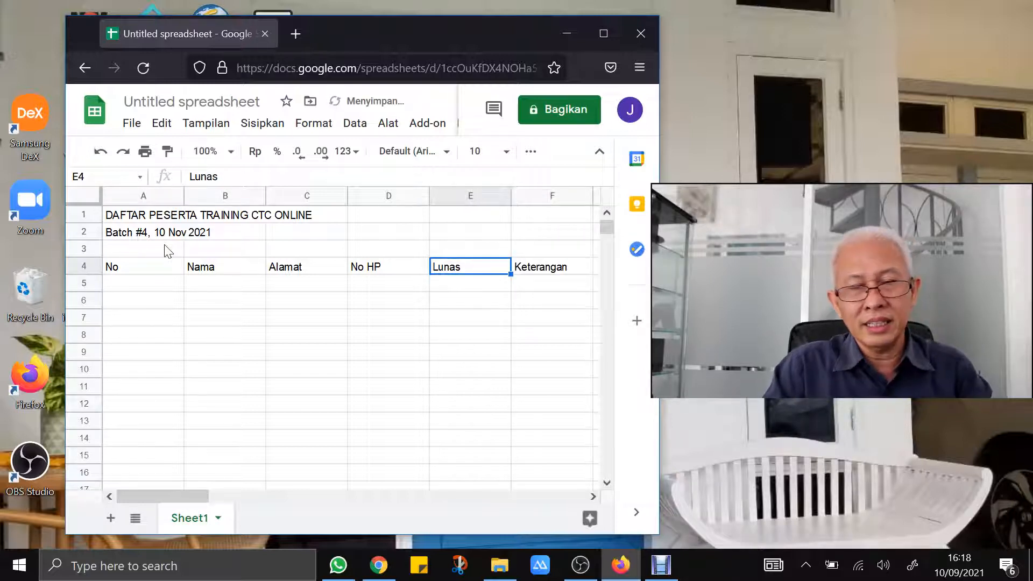
pyautogui.press('Down')
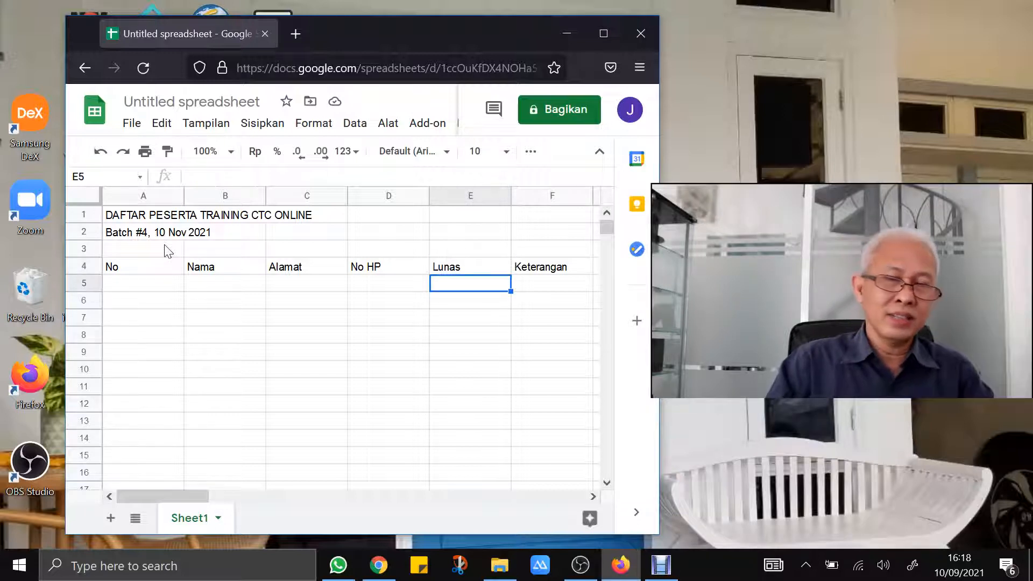
pyautogui.press('Left')
pyautogui.press('Left')
pyautogui.press('Left')
pyautogui.press('Left')
pyautogui.press('Right')
pyautogui.press('Right')
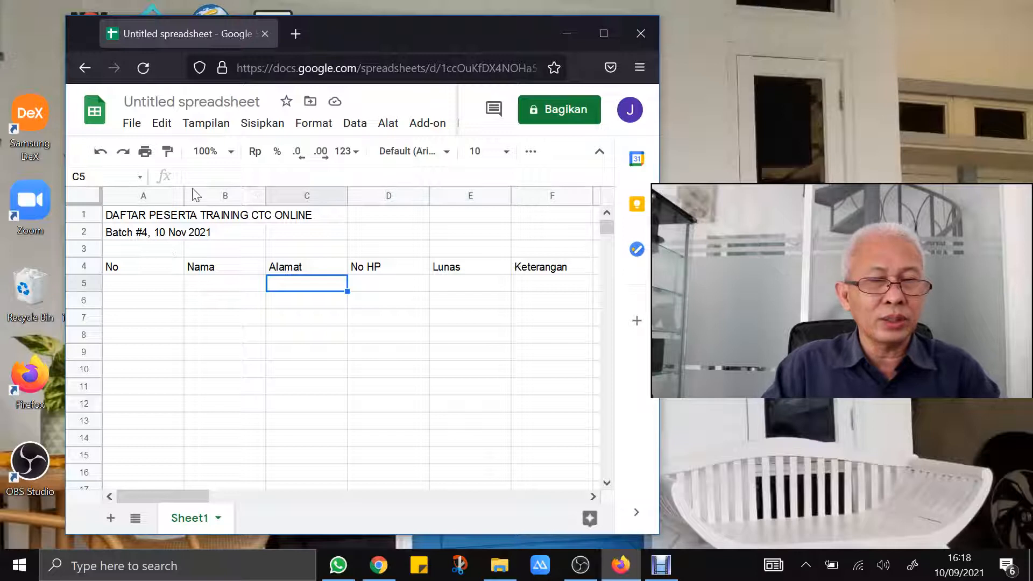
pyautogui.moveTo(182, 191); pyautogui.dragTo(133, 195)
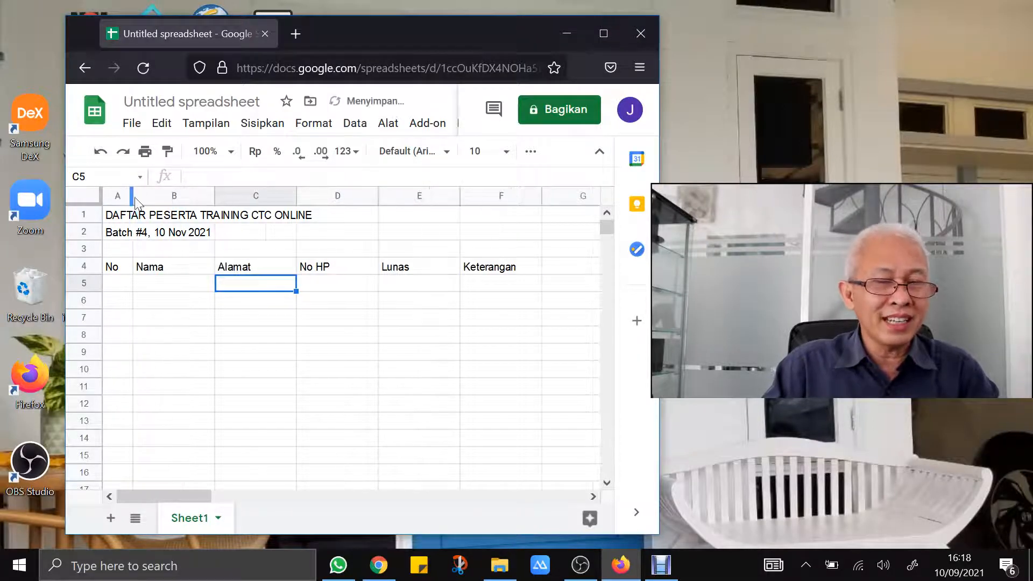
# Enter participant 1 in row 5: number 1, the participant's name, Jakarta and phone number
pyautogui.click(116, 284)
pyautogui.write('1')
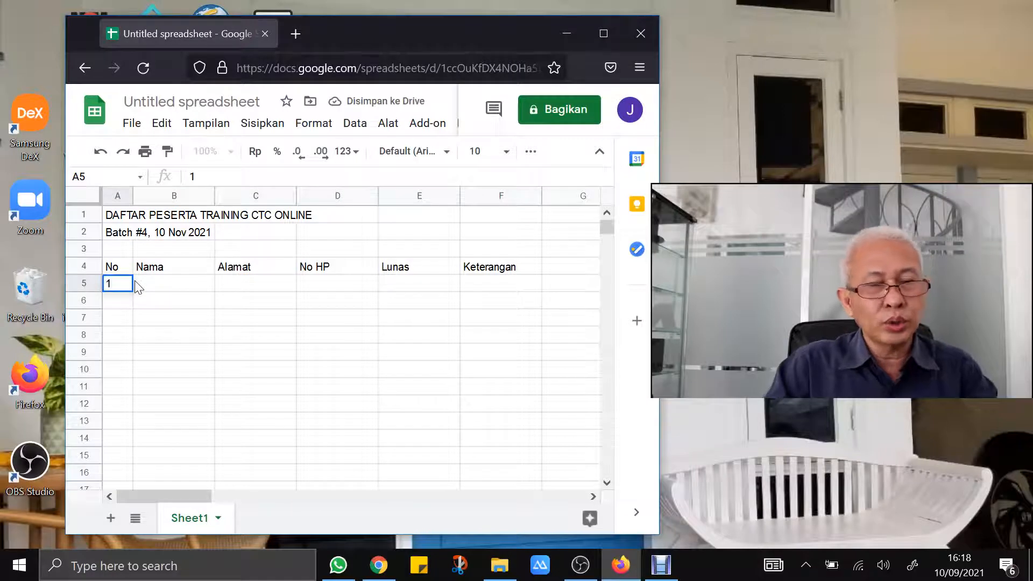
pyautogui.press('Tab')
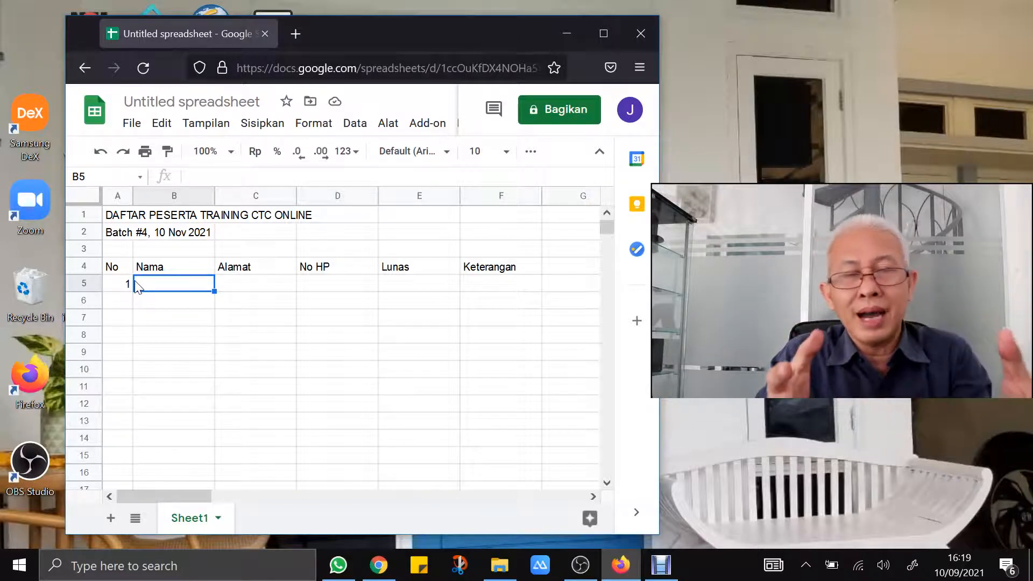
pyautogui.write('Andin')
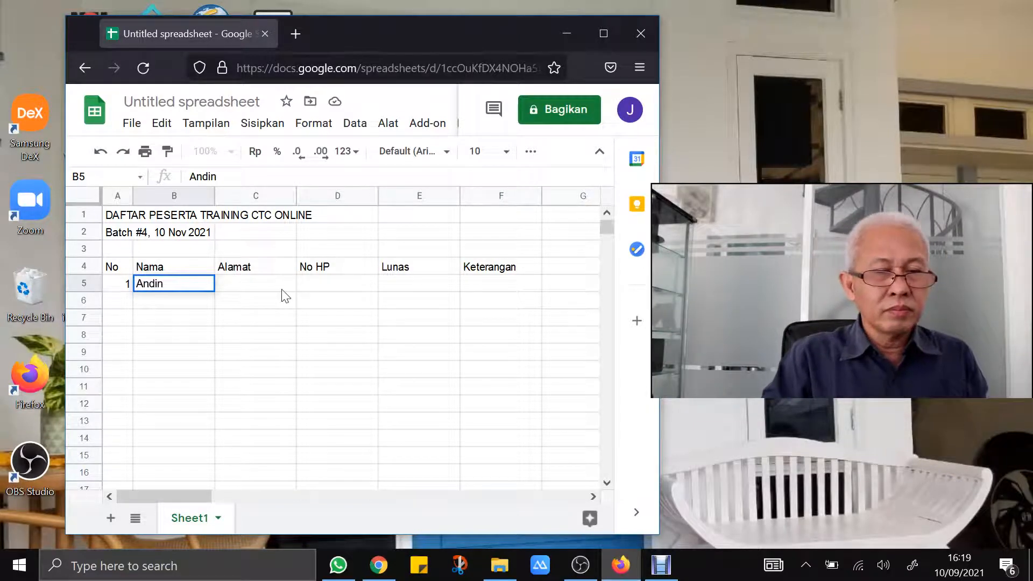
pyautogui.click(282, 290)
pyautogui.write('Jakarta')
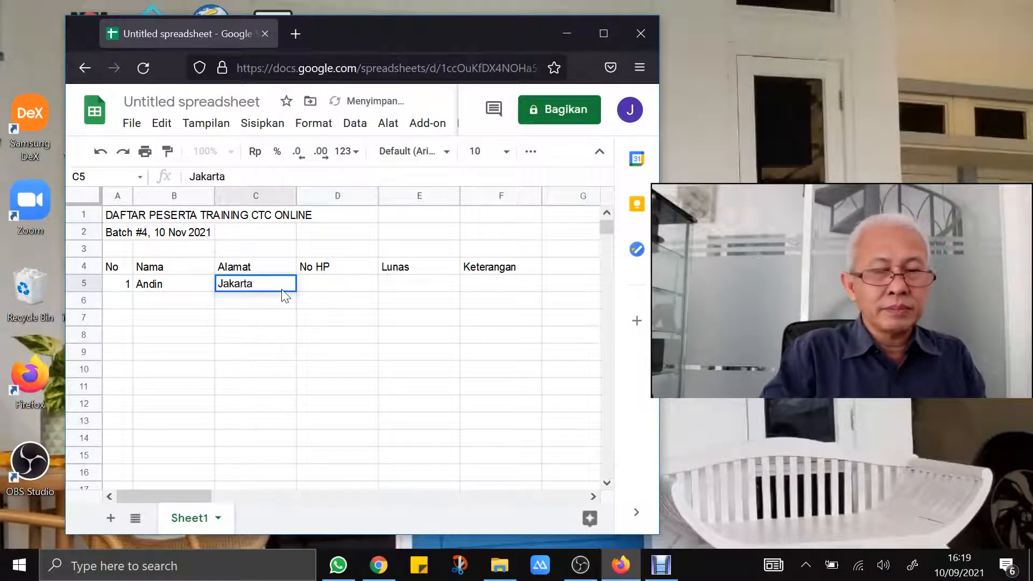
pyautogui.press('Tab')
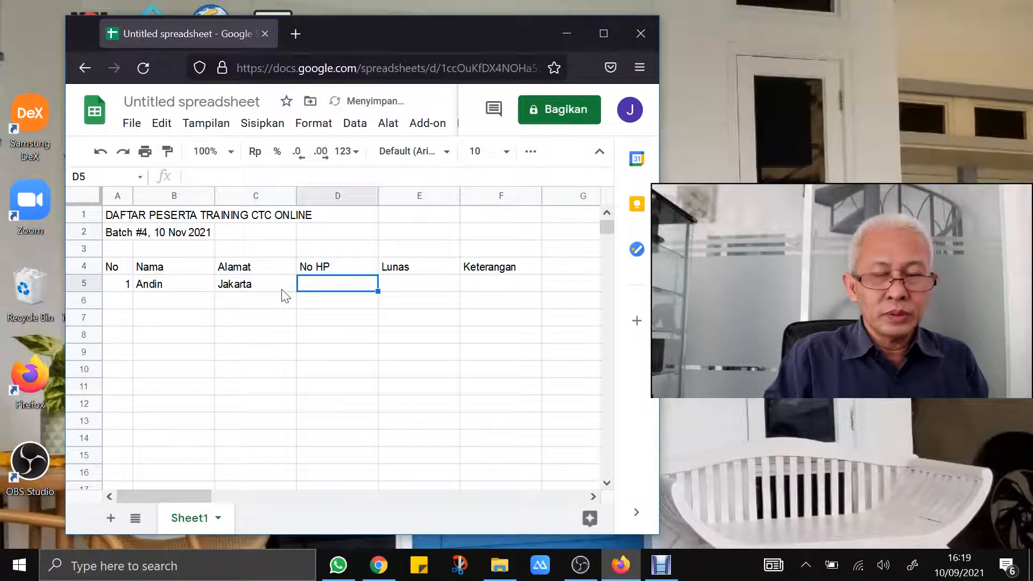
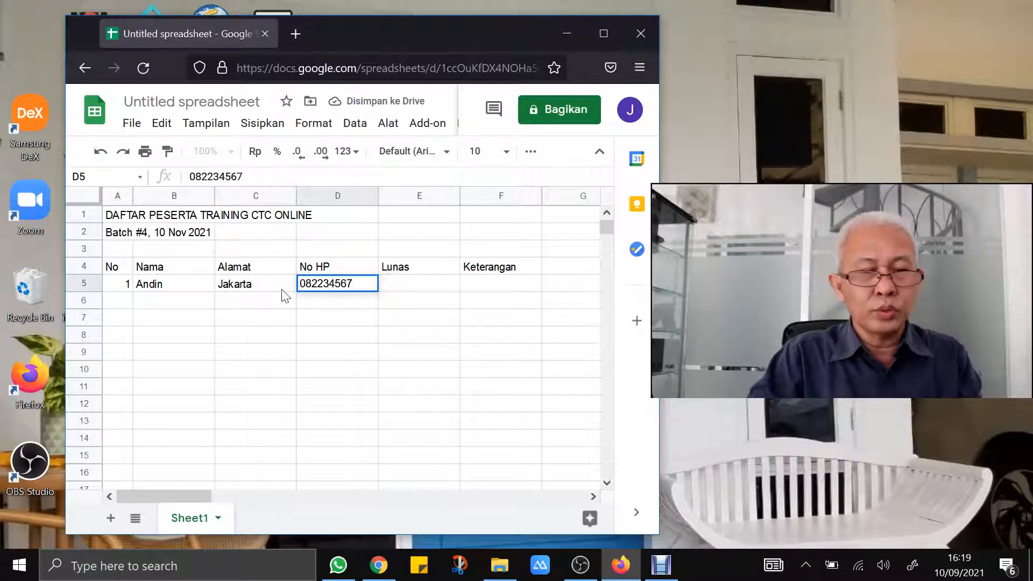
pyautogui.press('Return')
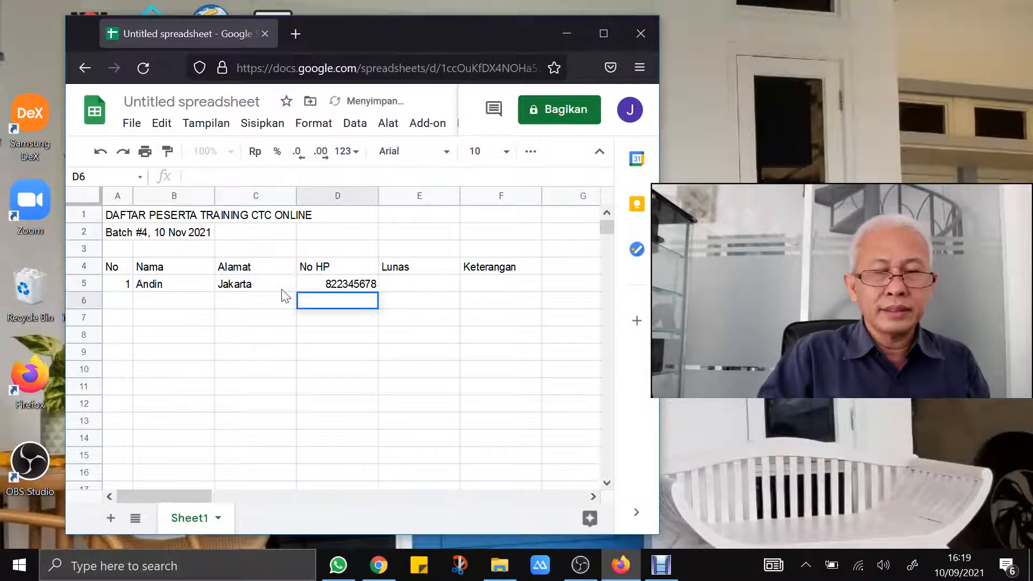
# Prefix the phone number with an apostrophe to keep its leading zero, then type 250000 in E5
pyautogui.press('Up')
pyautogui.press('F2')
pyautogui.press('Home')
pyautogui.write("'0")
pyautogui.press('Return')
pyautogui.press('Up')
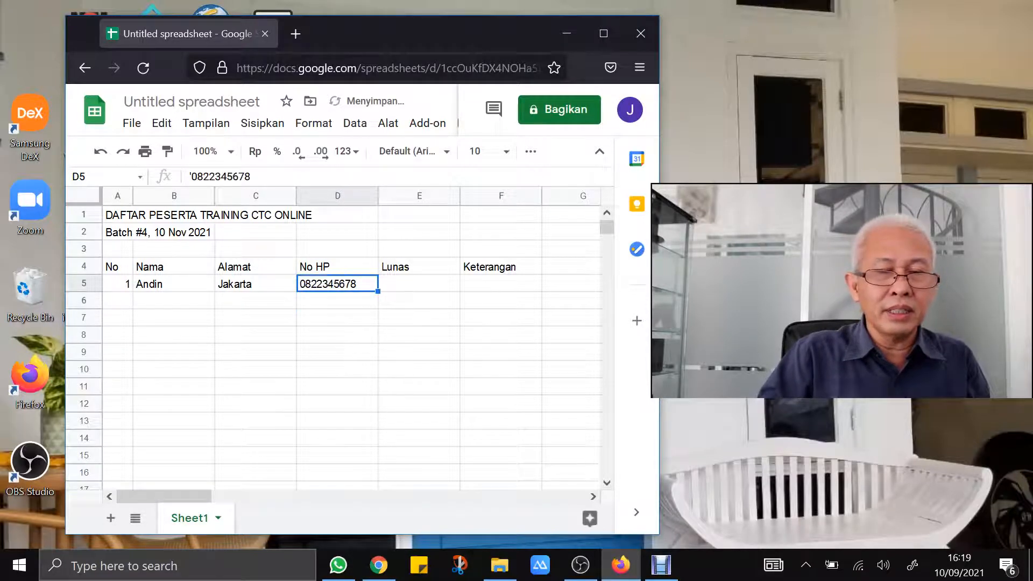
pyautogui.press('Right')
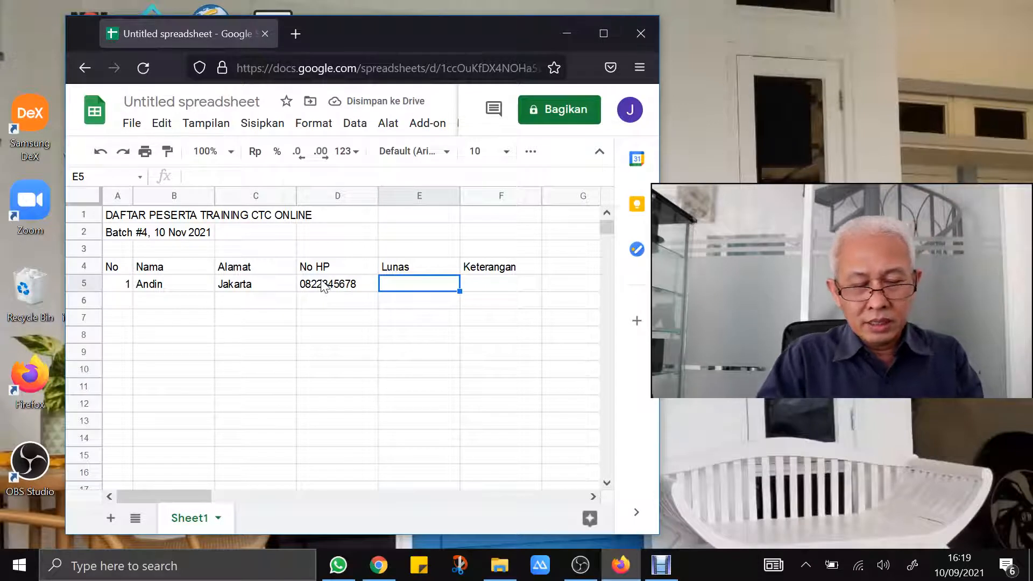
pyautogui.write('250000')
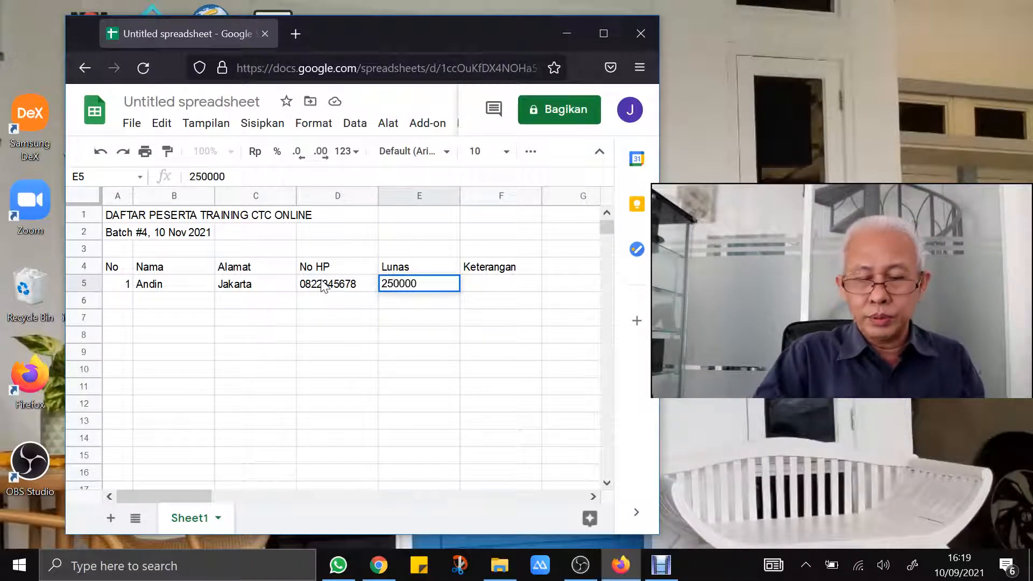
# Commit 250000 in E5, select column E and try the decimal-place buttons
pyautogui.press('Return')
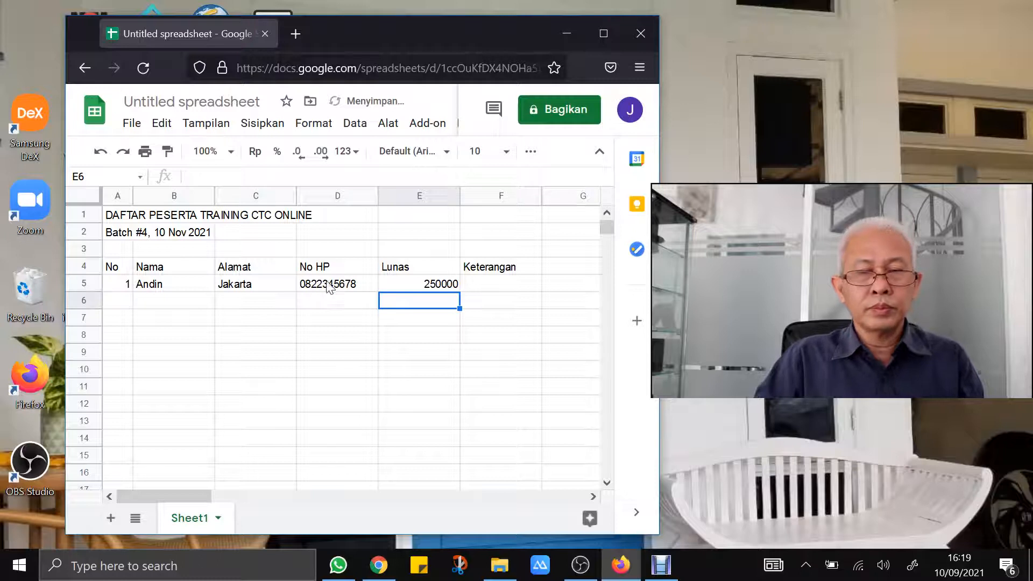
pyautogui.rightClick(422, 197)
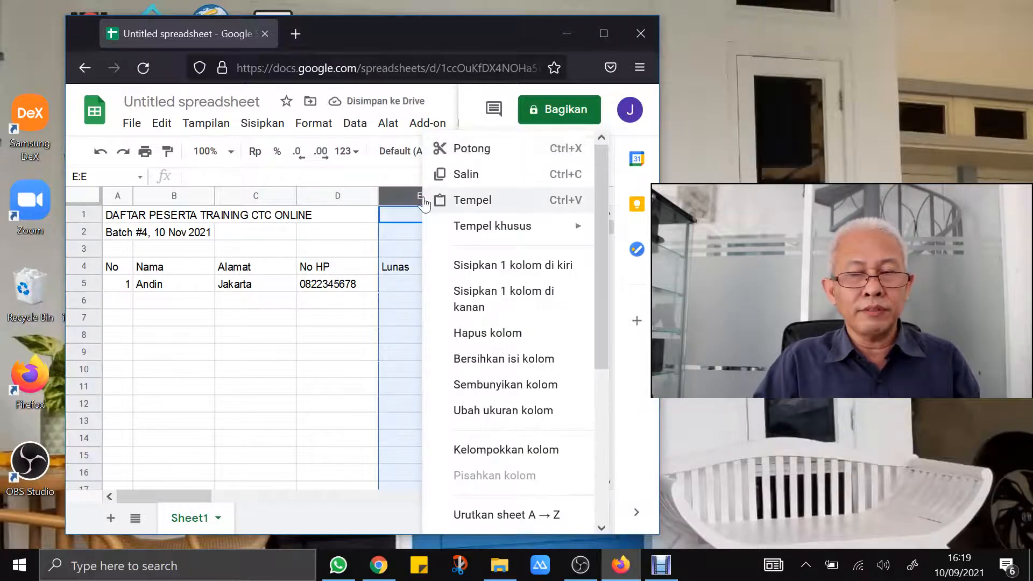
pyautogui.click(296, 159)
pyautogui.click(296, 158)
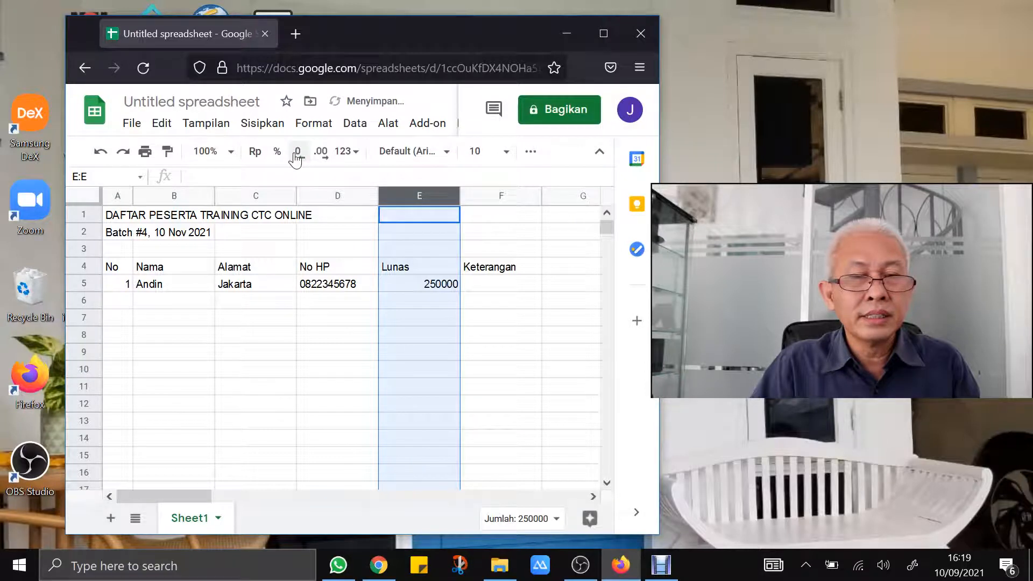
pyautogui.click(320, 157)
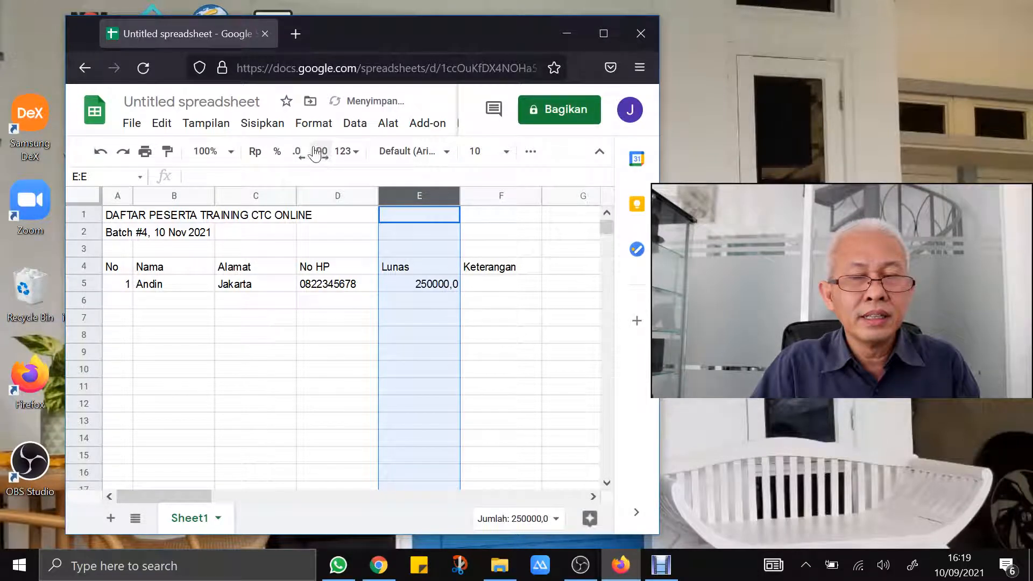
pyautogui.click(299, 158)
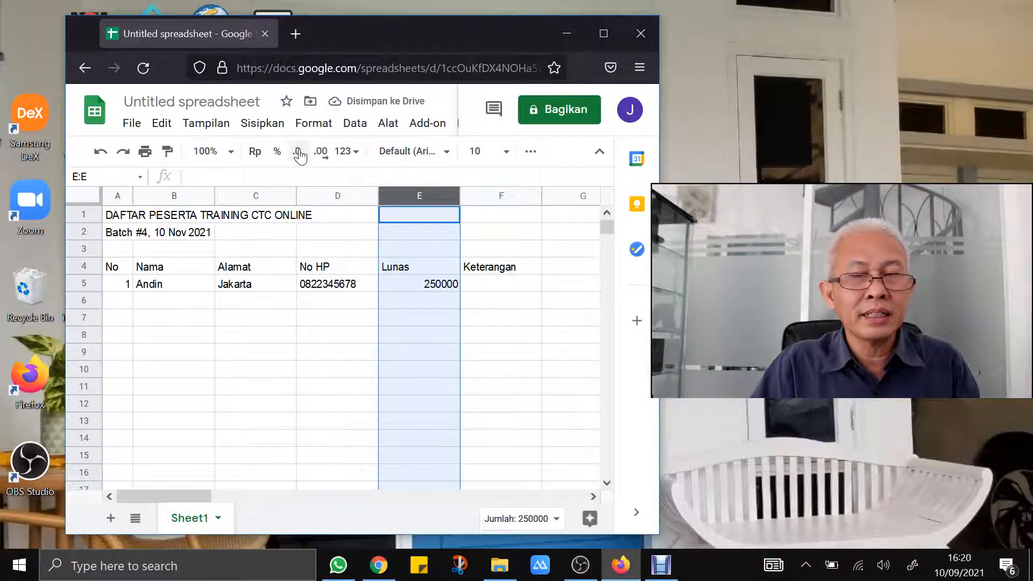
# Apply the Angka number format to column E so E5 shows 250.000,00
pyautogui.click(314, 124)
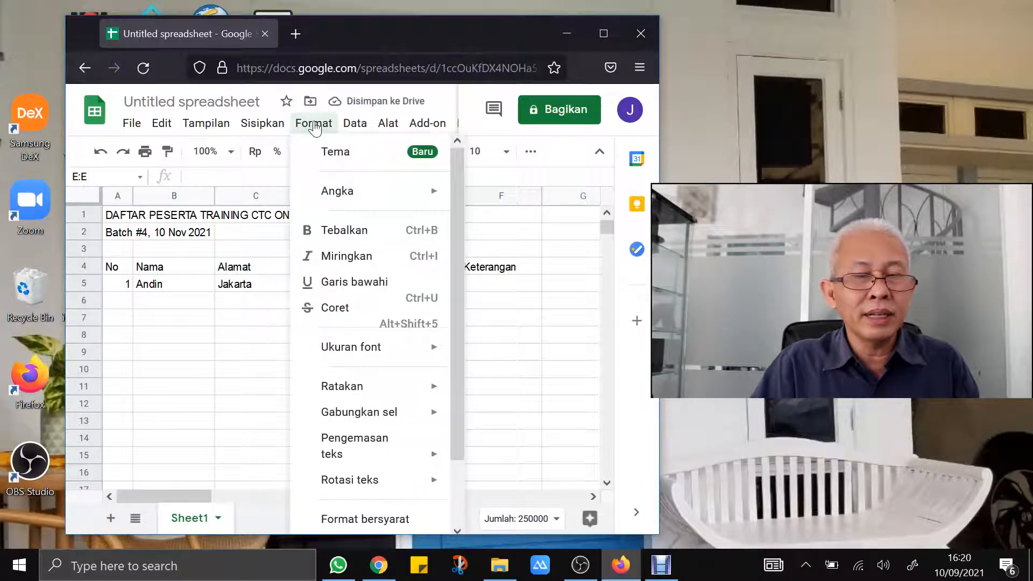
pyautogui.moveTo(425, 196)
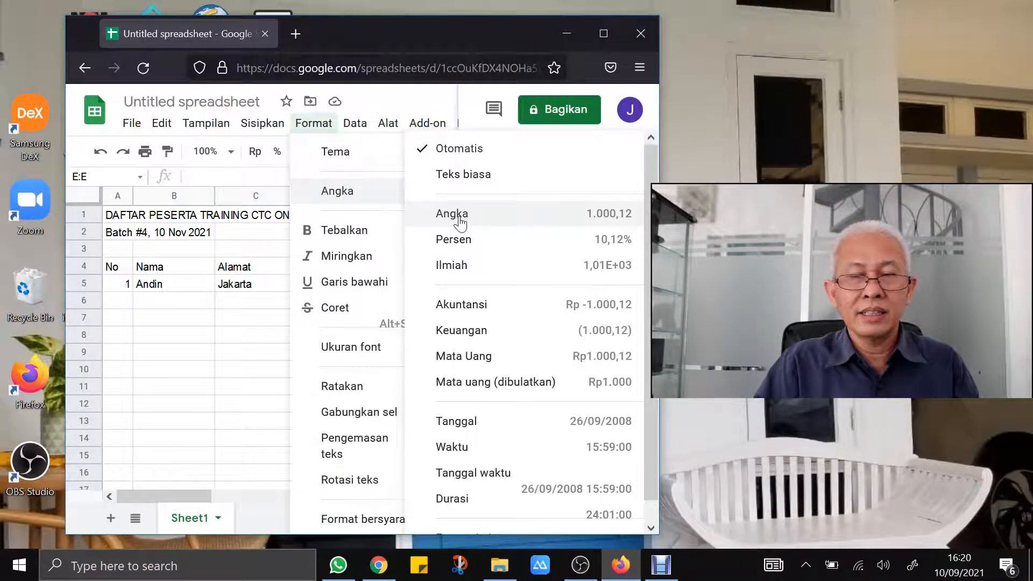
pyautogui.click(460, 221)
pyautogui.click(430, 289)
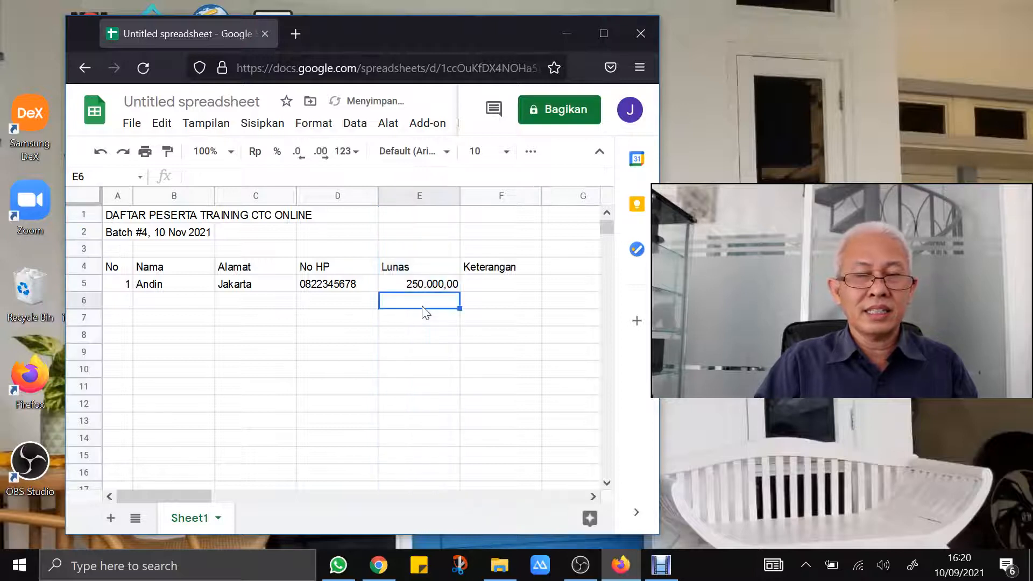
# Correct the E5 payment to 2.500.000 and remove both decimal places
pyautogui.doubleClick(430, 289)
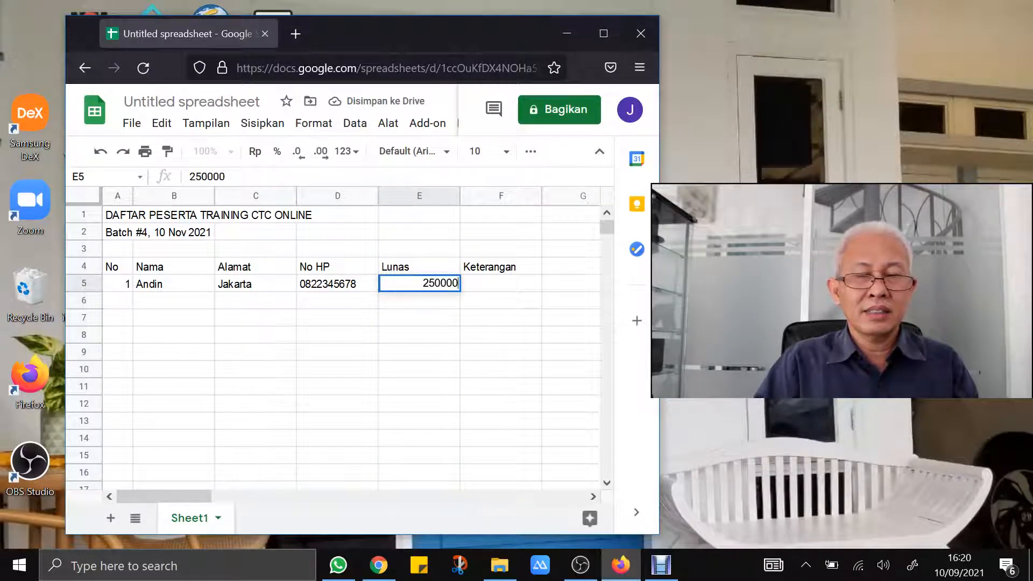
pyautogui.write('0')
pyautogui.press('Return')
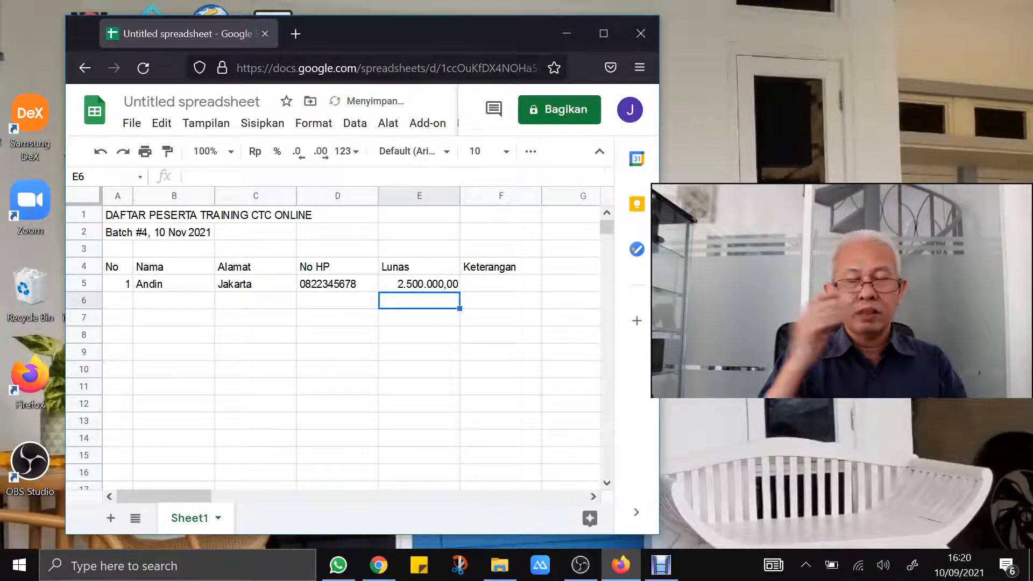
pyautogui.click(428, 285)
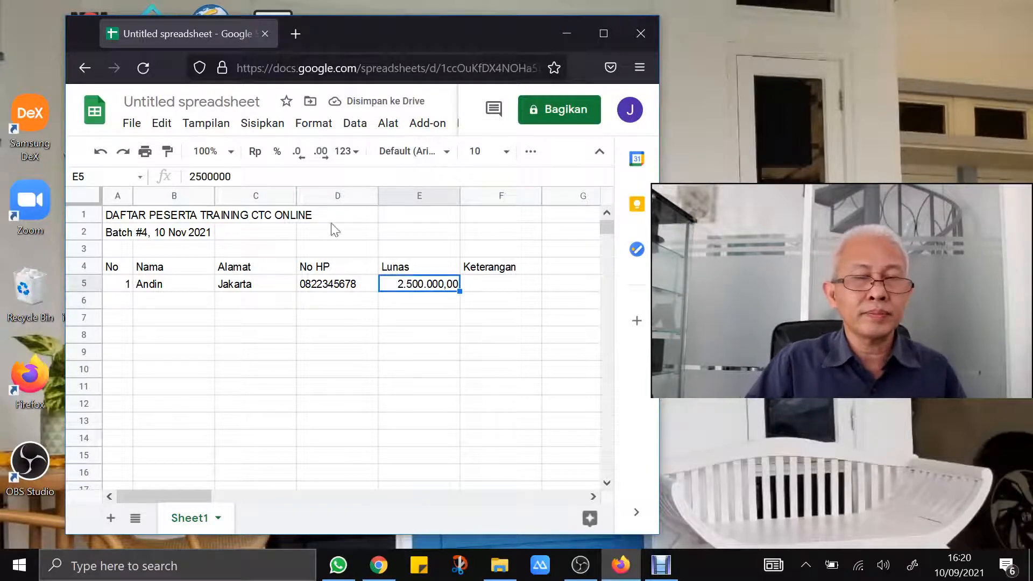
pyautogui.click(297, 154)
pyautogui.click(296, 155)
pyautogui.click(425, 334)
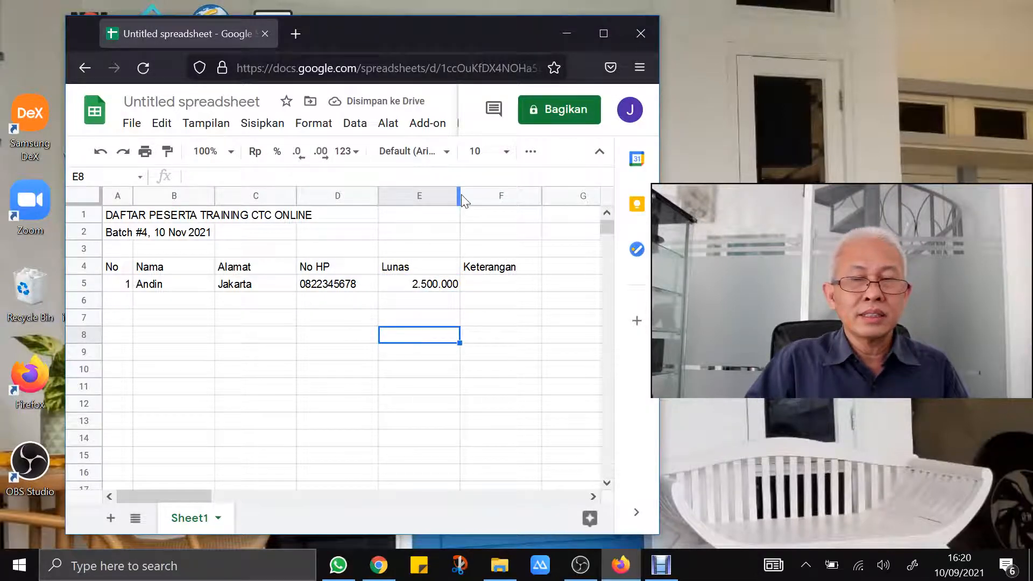
# Narrow columns E and D, widen the Keterangan column, and select A6
pyautogui.moveTo(459, 194); pyautogui.dragTo(437, 195)
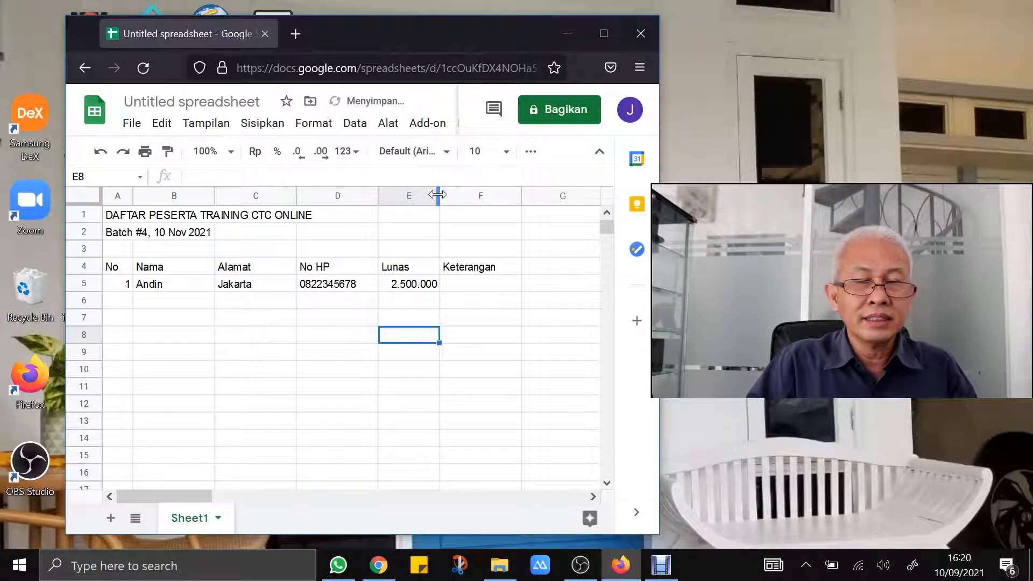
pyautogui.moveTo(378, 196); pyautogui.dragTo(366, 196)
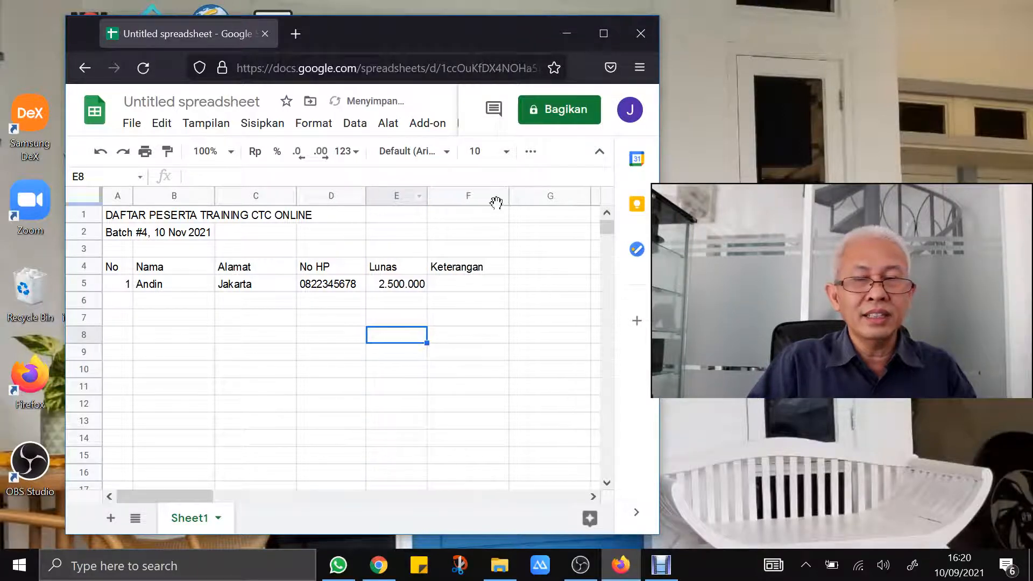
pyautogui.moveTo(509, 196); pyautogui.dragTo(568, 196)
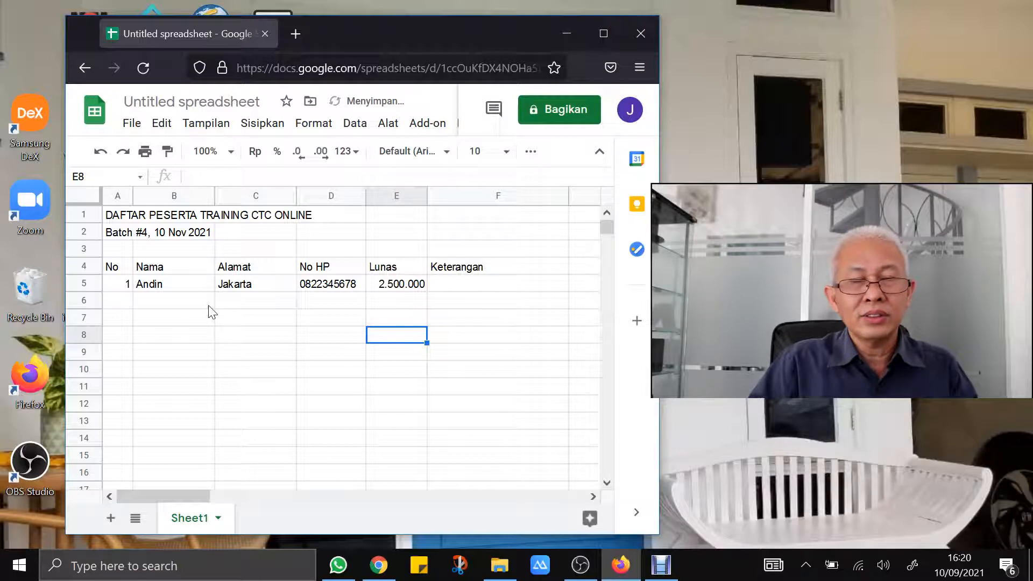
pyautogui.click(123, 304)
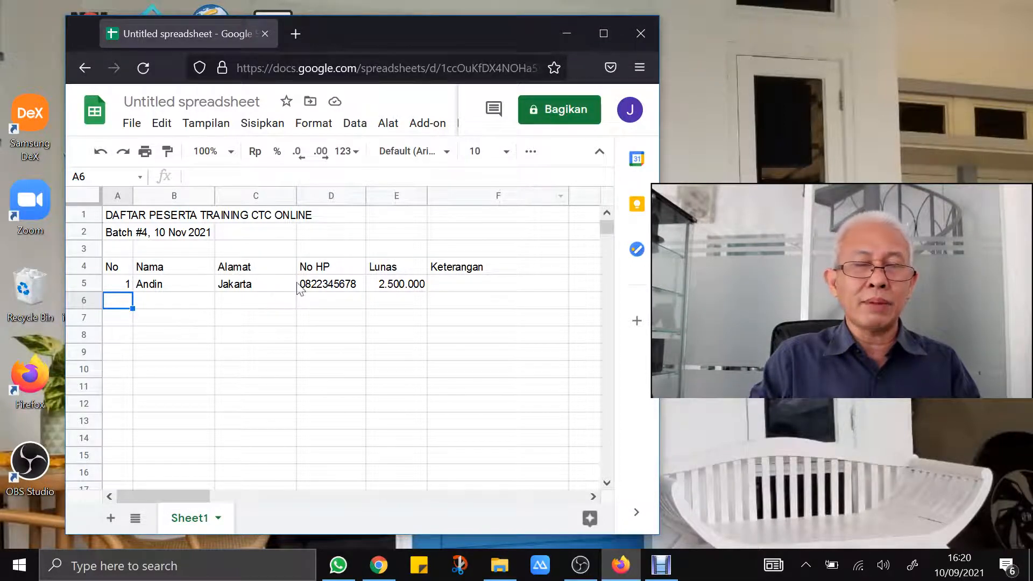
# Name the spreadsheet 'Daftar Peserta Training CTC Online' when prompted before sharing
pyautogui.click(555, 119)
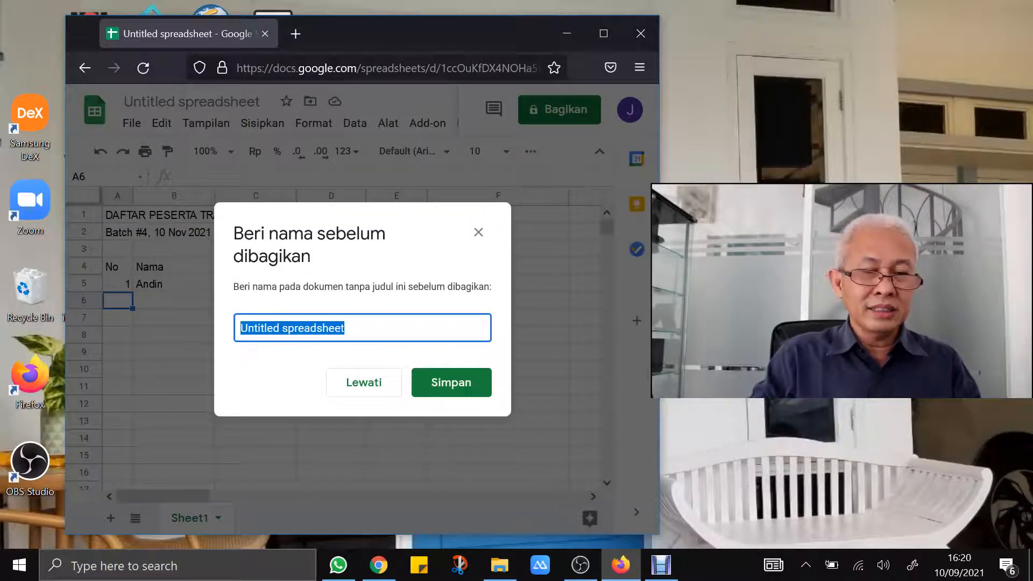
pyautogui.write('D')
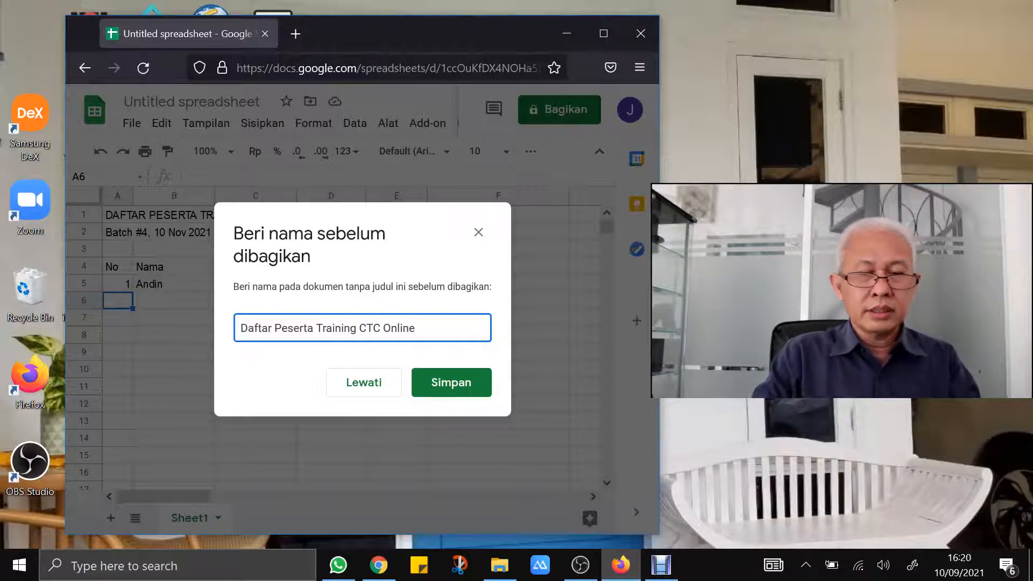
pyautogui.click(446, 383)
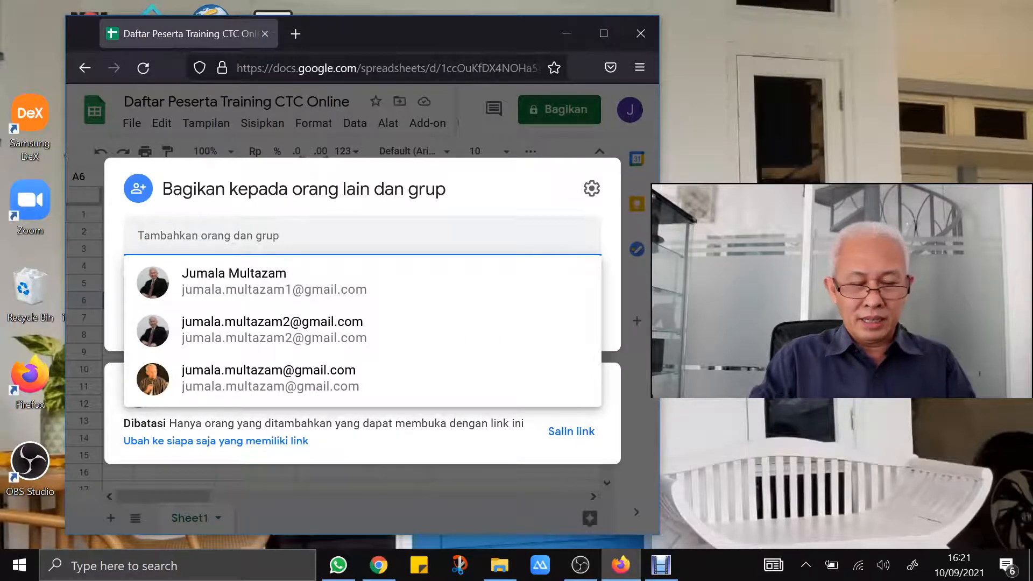
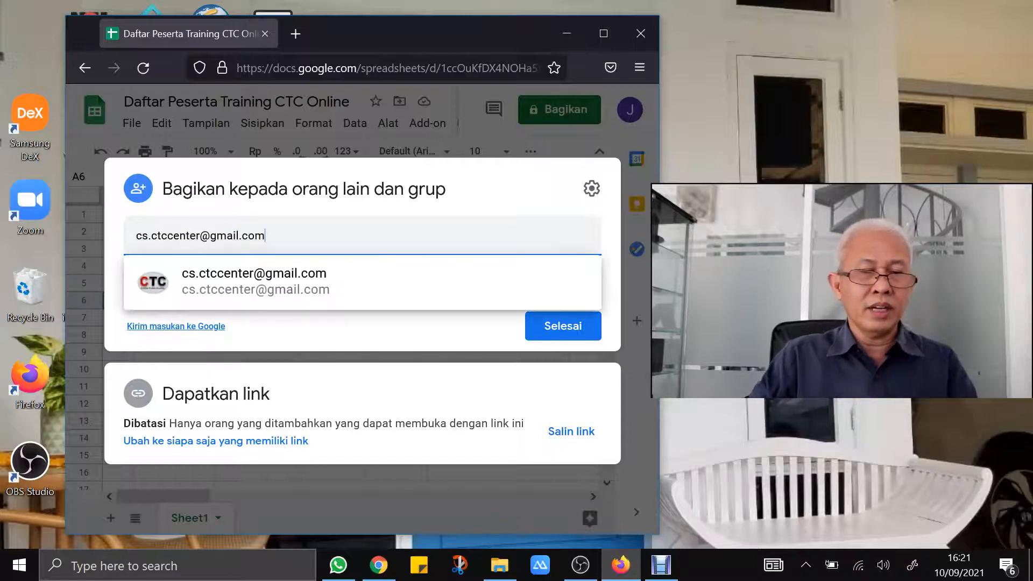
# Invite the CTC center collaborator's e-mail account as Editor and send the invitation
pyautogui.click(249, 286)
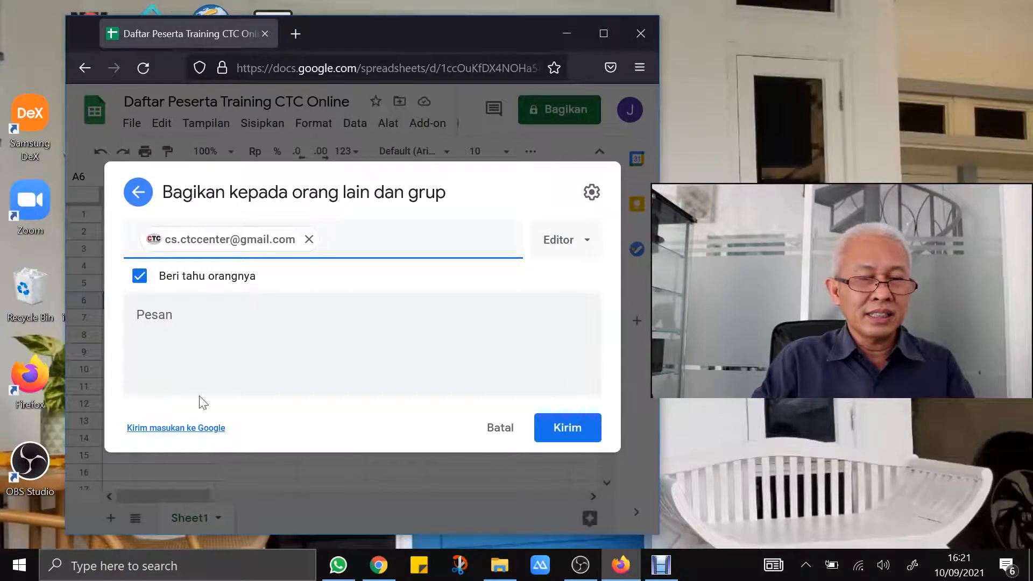
pyautogui.click(561, 439)
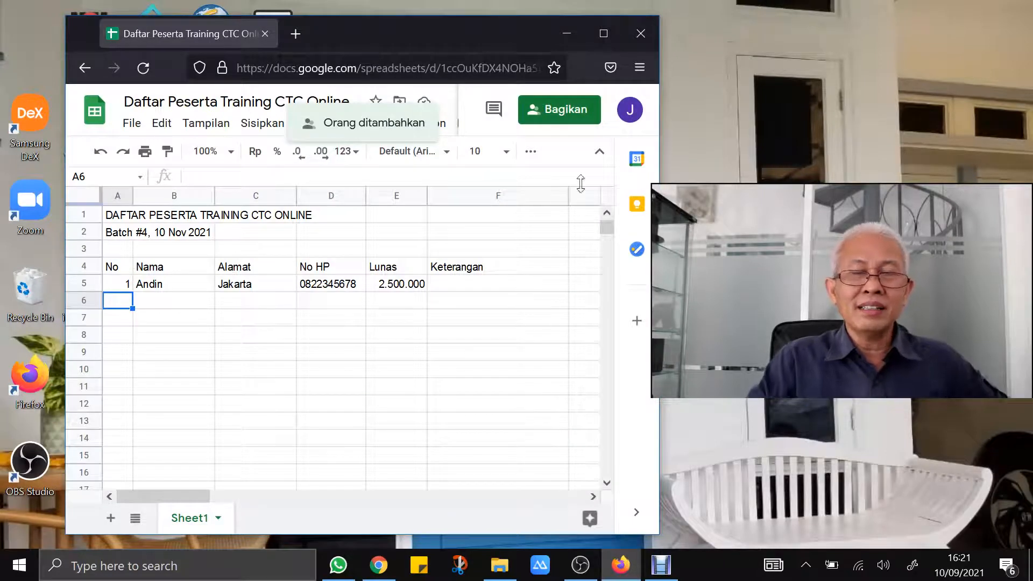
# Check the spreadsheet's sharing list to confirm the collaborator has Editor access
pyautogui.click(562, 120)
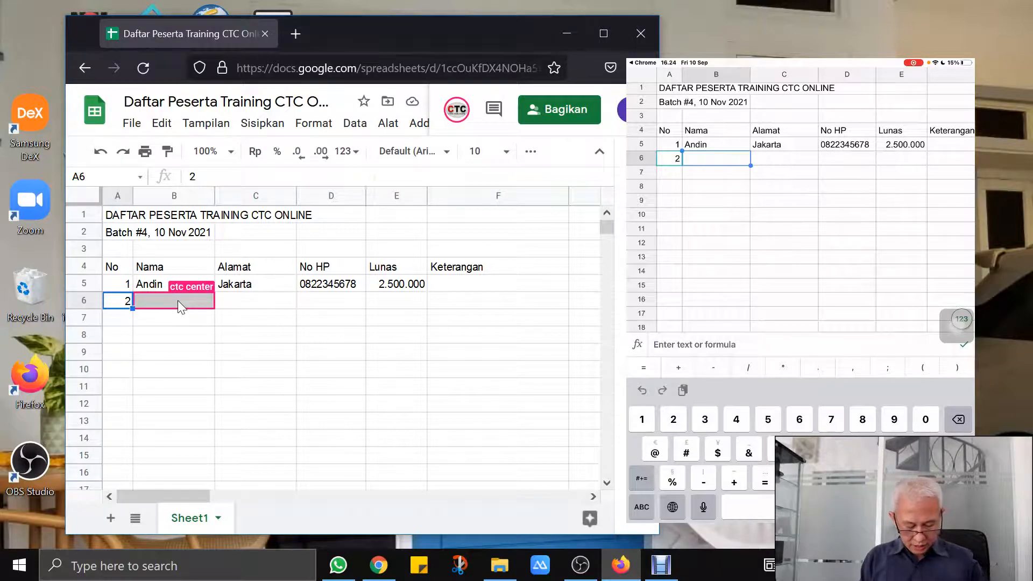
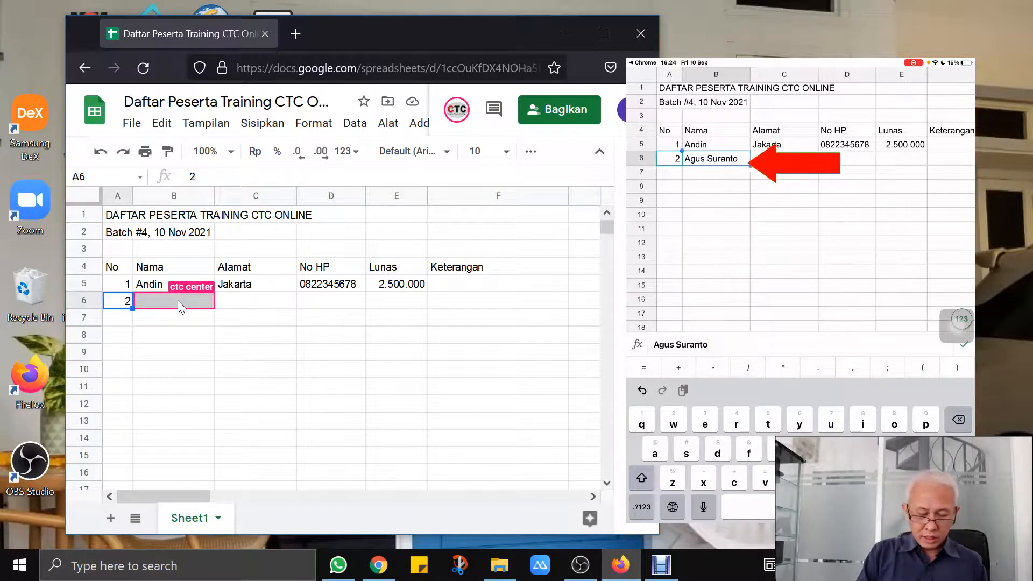
# Enter the second participant's name and the city Surabaya in B6 and C6
pyautogui.press('Tab')
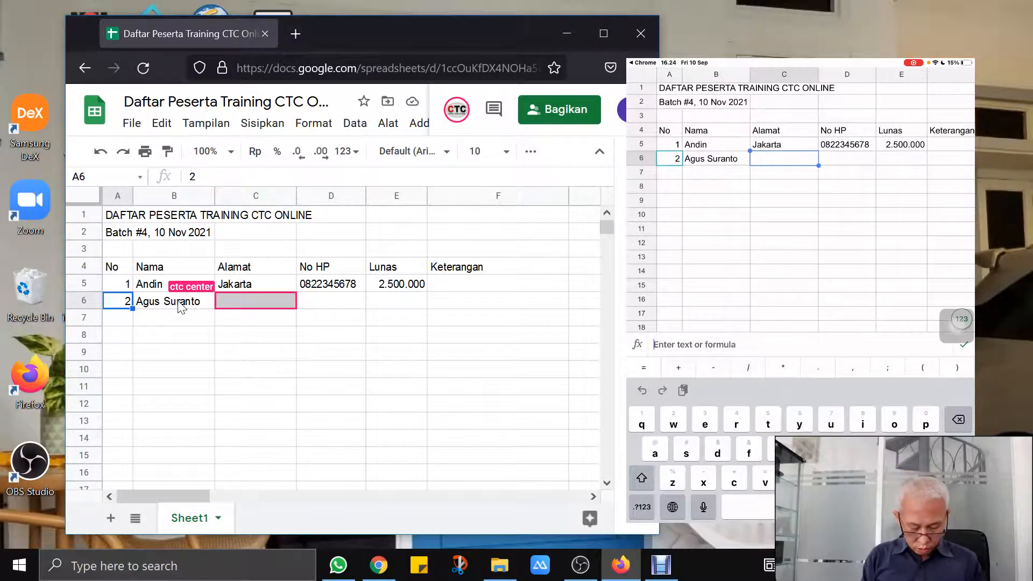
pyautogui.write('Sur')
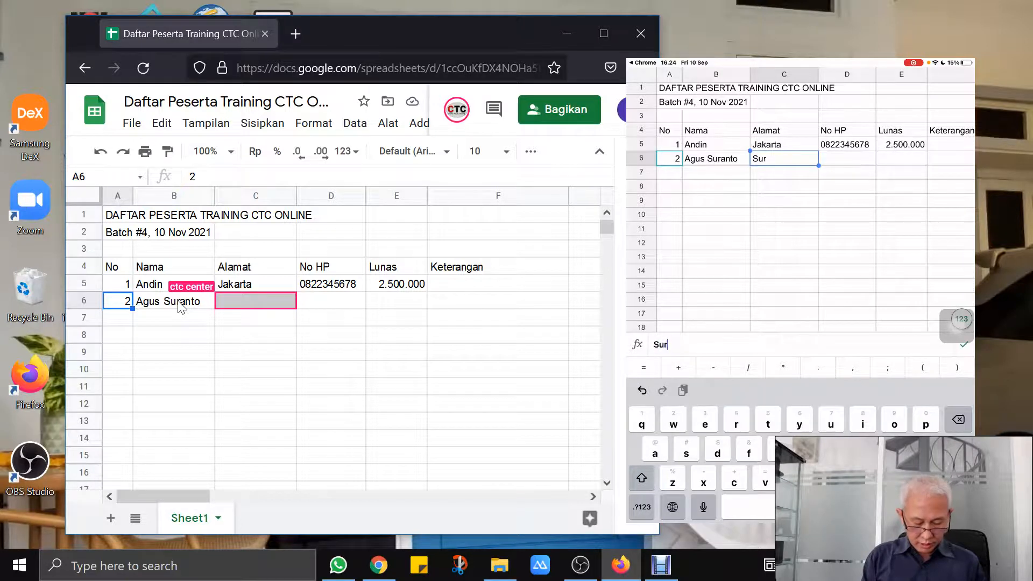
pyautogui.write('abaya')
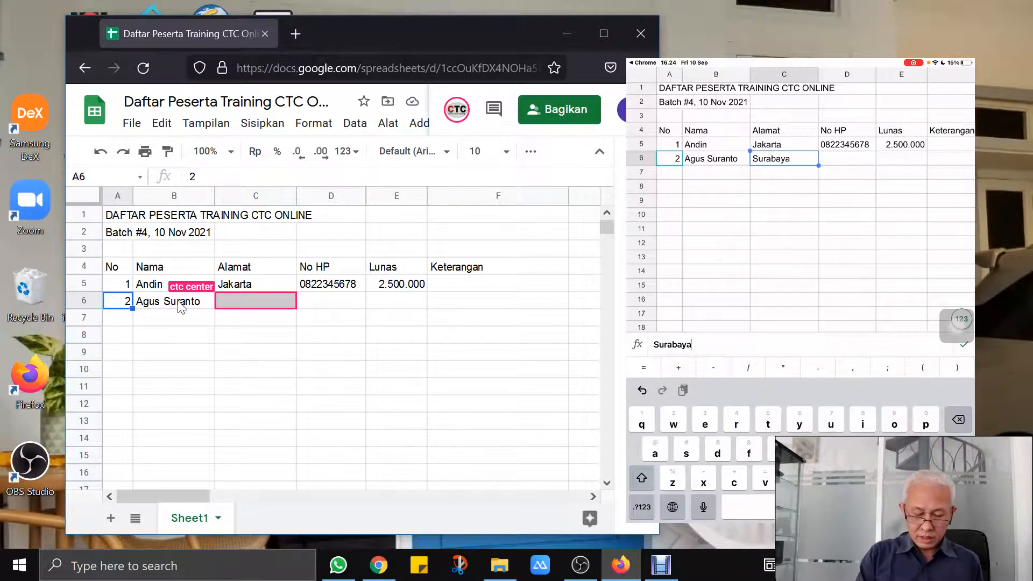
pyautogui.click(847, 159)
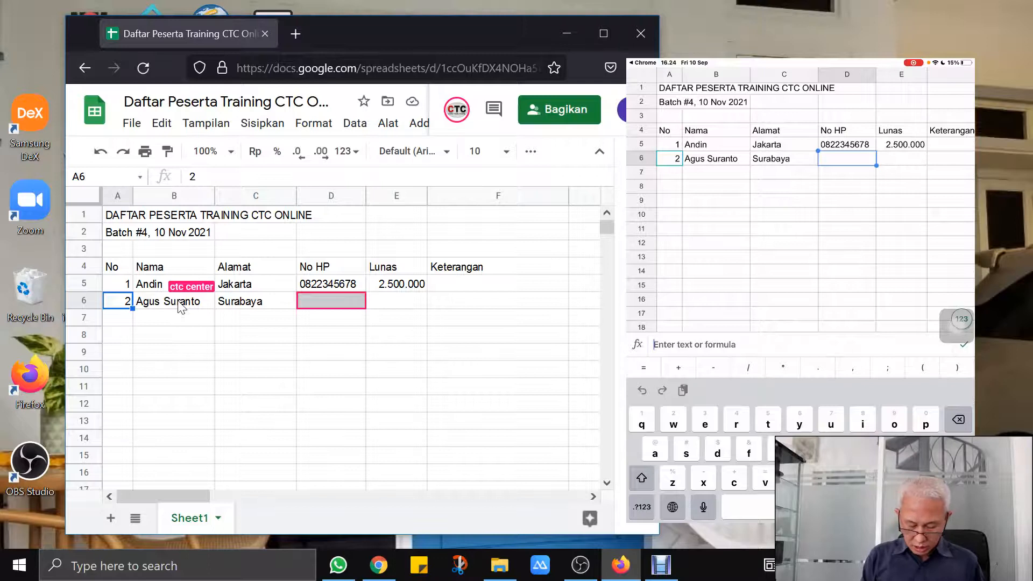
# Add the participant's phone number and a 2300000 payment in row 6, then close the desktop browser
pyautogui.click(642, 507)
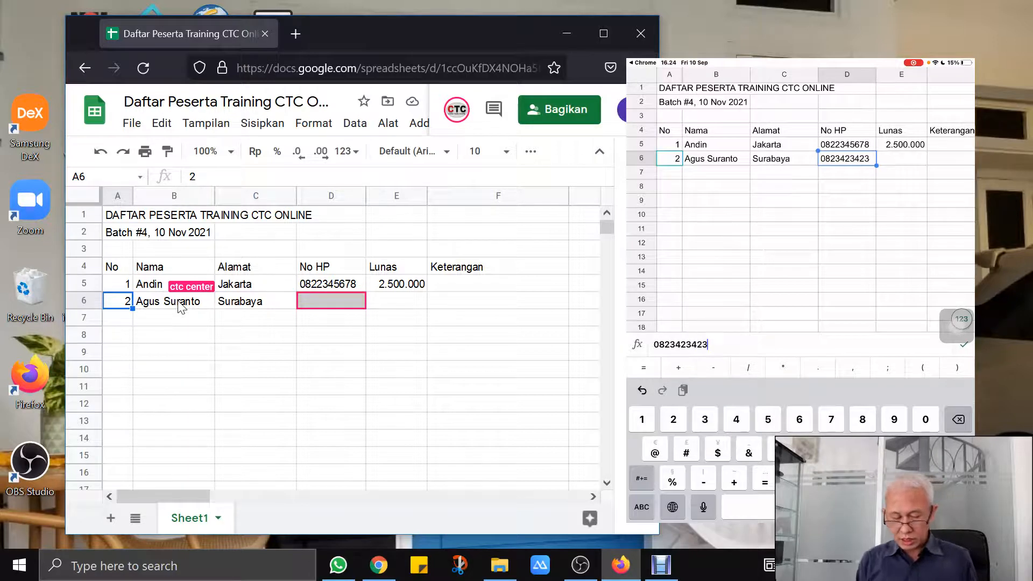
pyautogui.press('Tab')
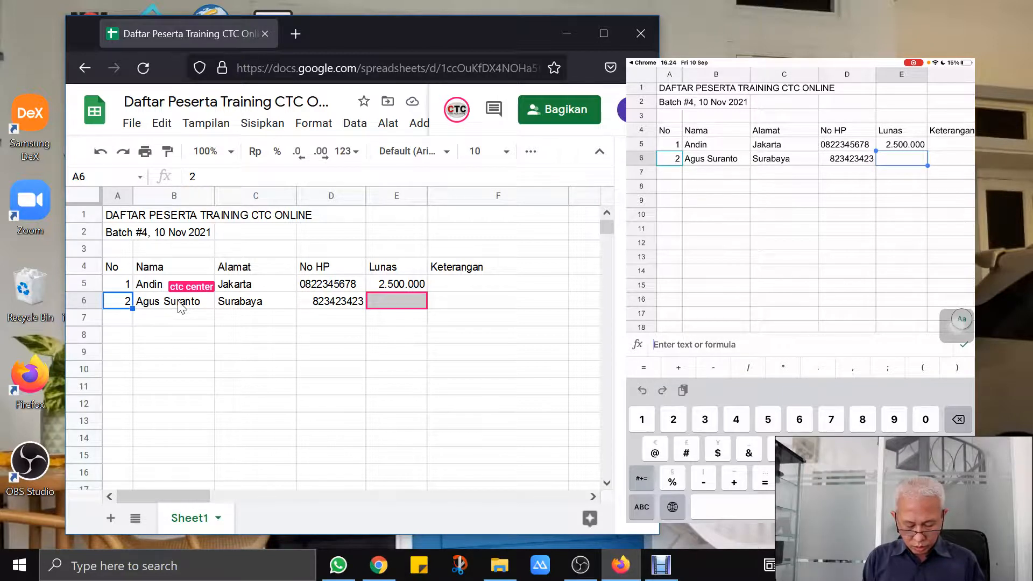
pyautogui.write('230')
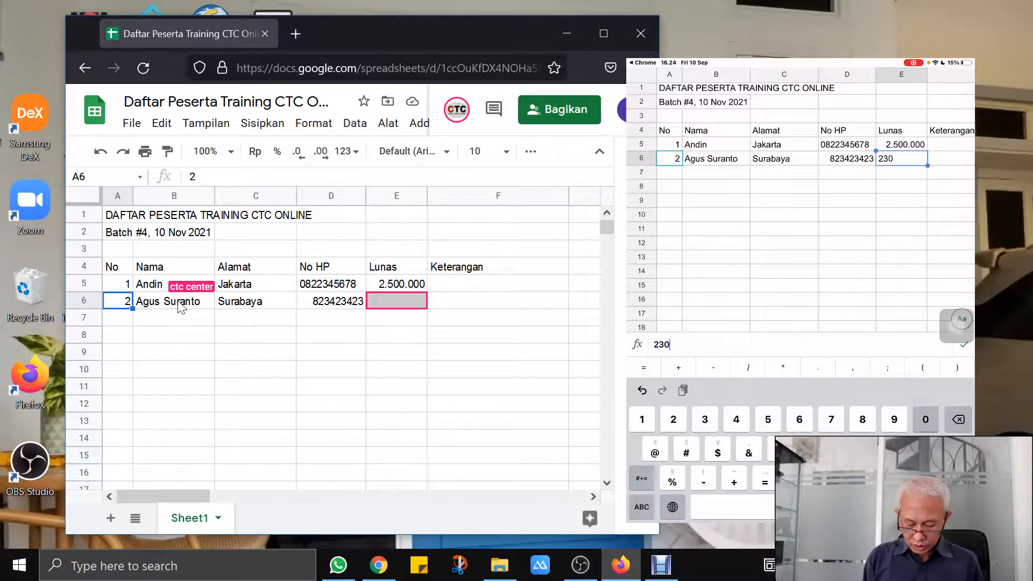
pyautogui.write('0000')
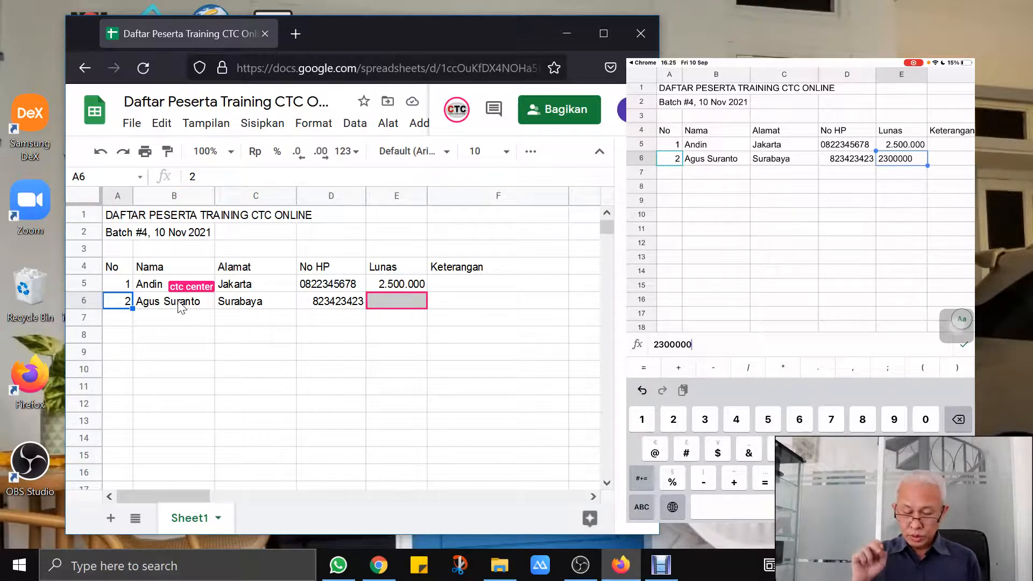
pyautogui.press('Tab')
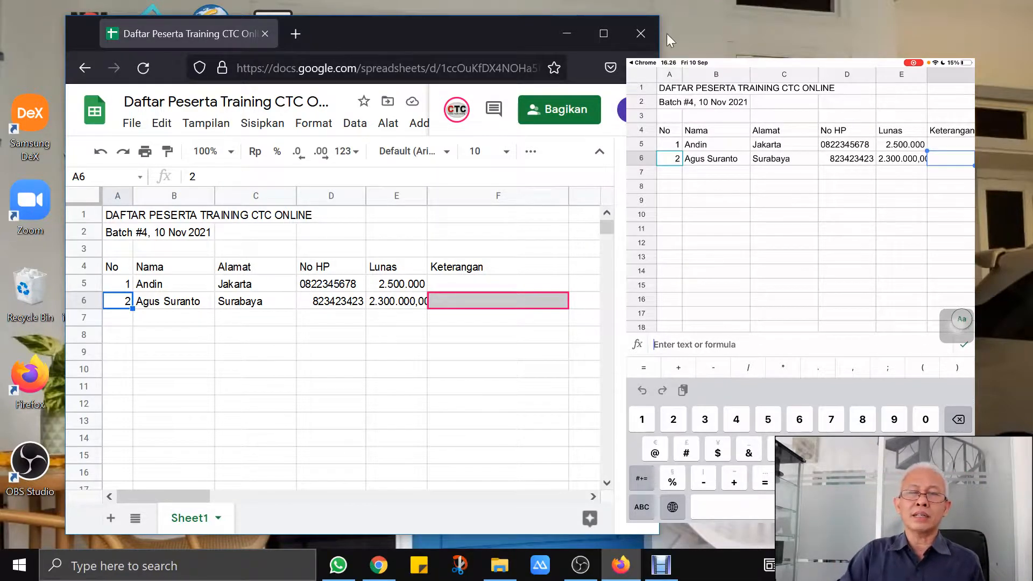
pyautogui.click(641, 34)
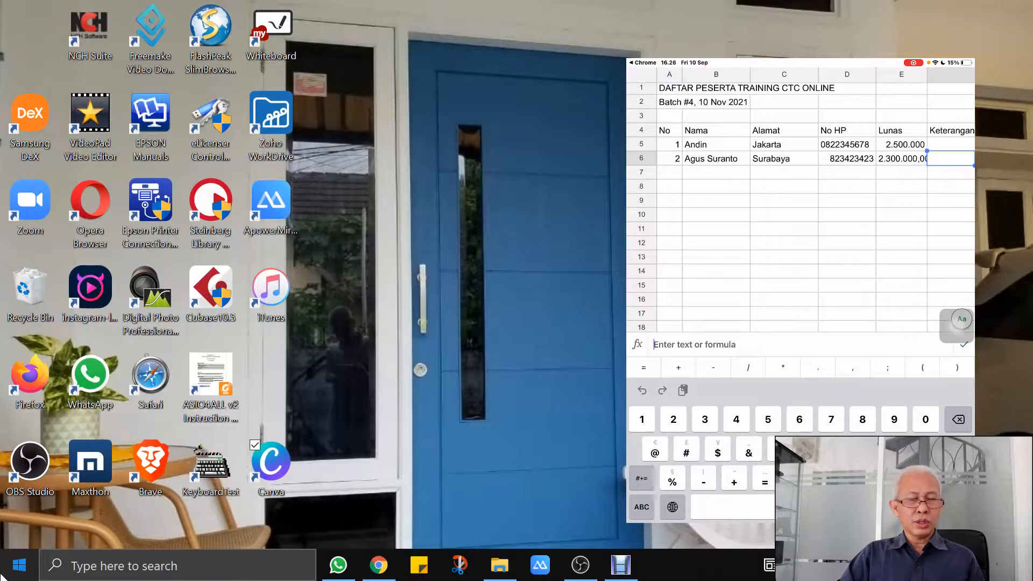
# Launch a new Firefox window from the Start menu and load google.com
pyautogui.click(19, 565)
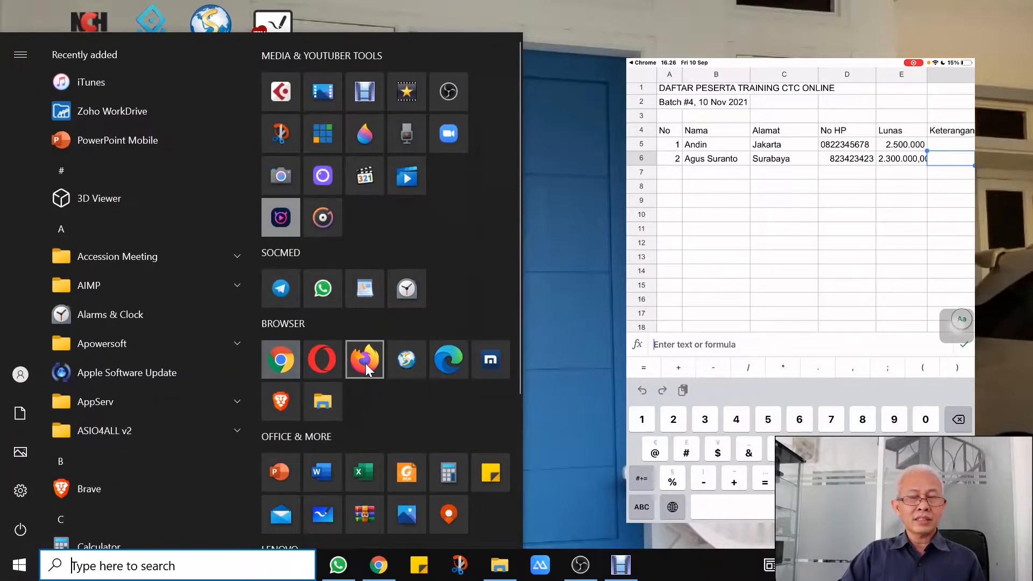
pyautogui.click(365, 361)
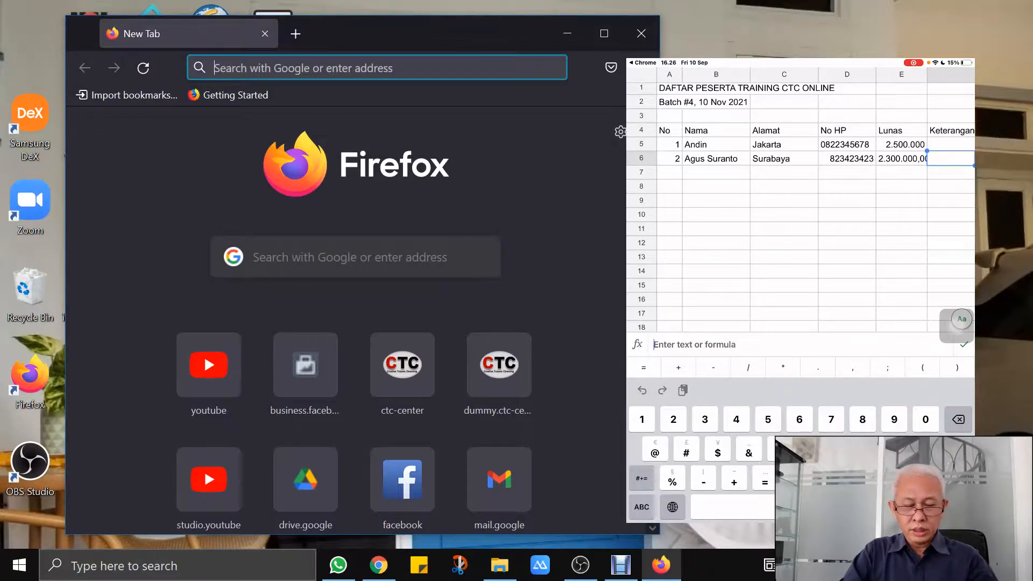
pyautogui.write('google.com/')
pyautogui.press('Return')
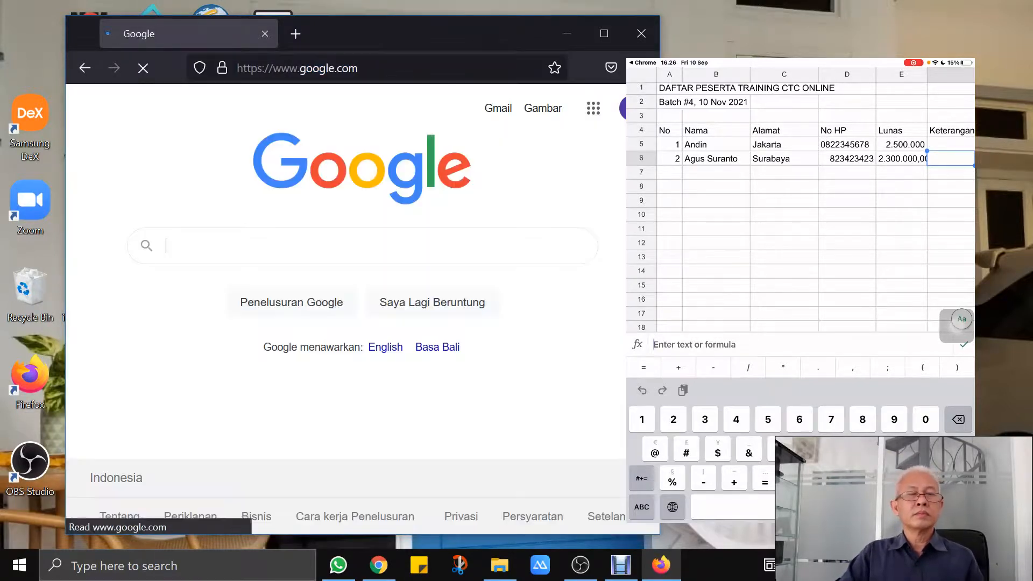
# Go to the Google Sheets file list through the Google apps panel
pyautogui.click(594, 115)
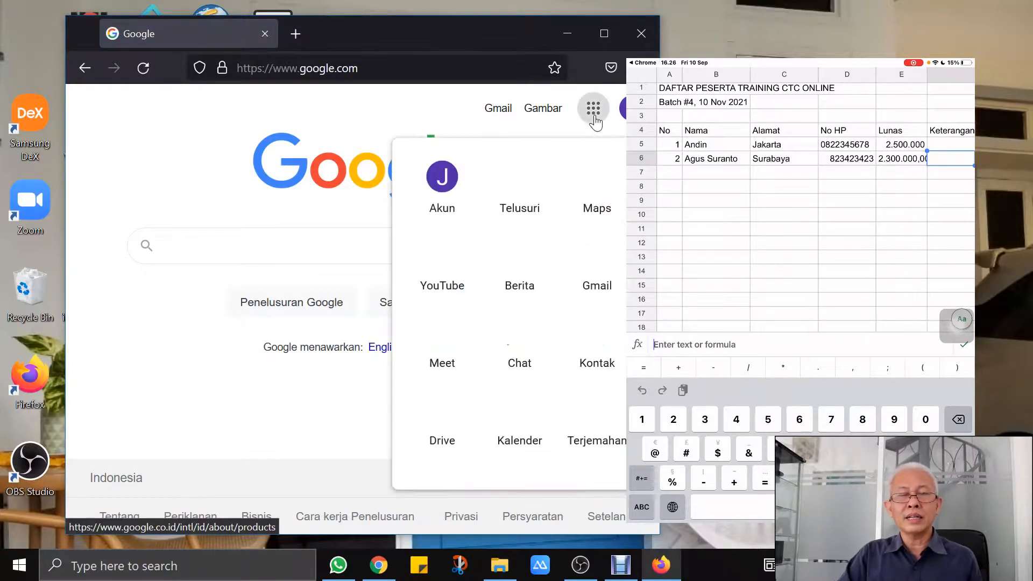
pyautogui.scroll(-5, 509, 366)
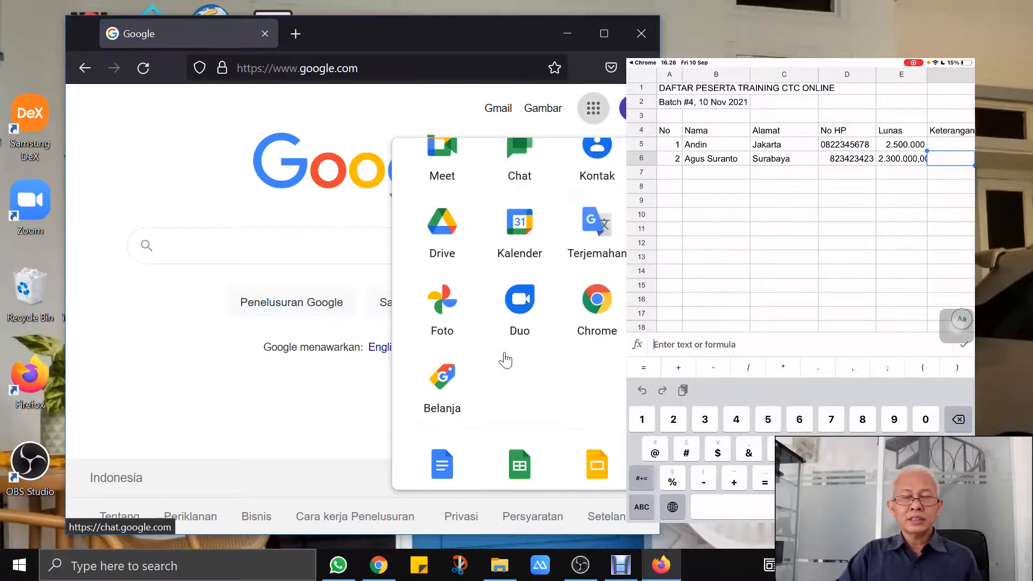
pyautogui.click(514, 379)
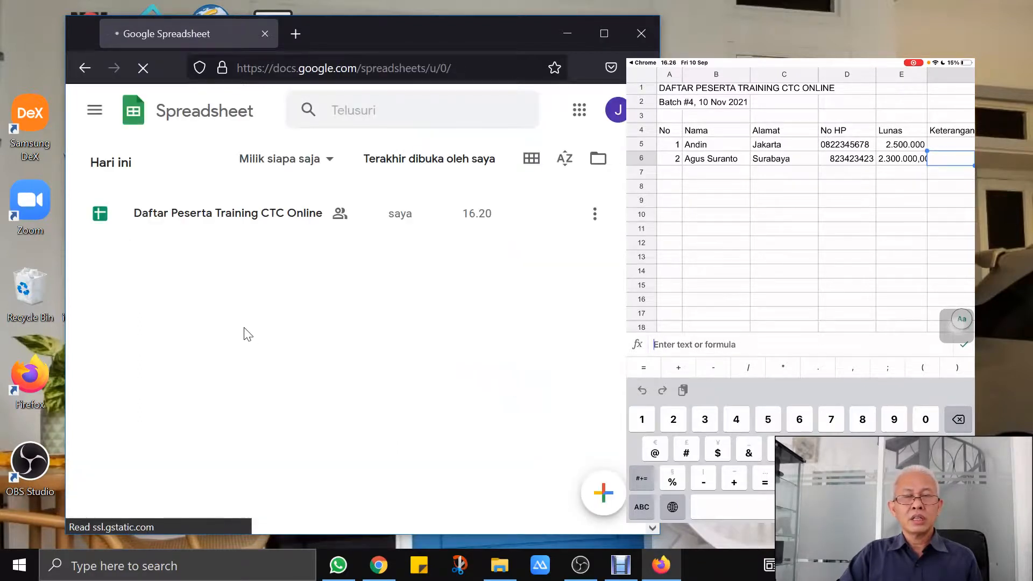
# Open 'Daftar Peserta Training CTC Online' from today's spreadsheet list
pyautogui.click(166, 224)
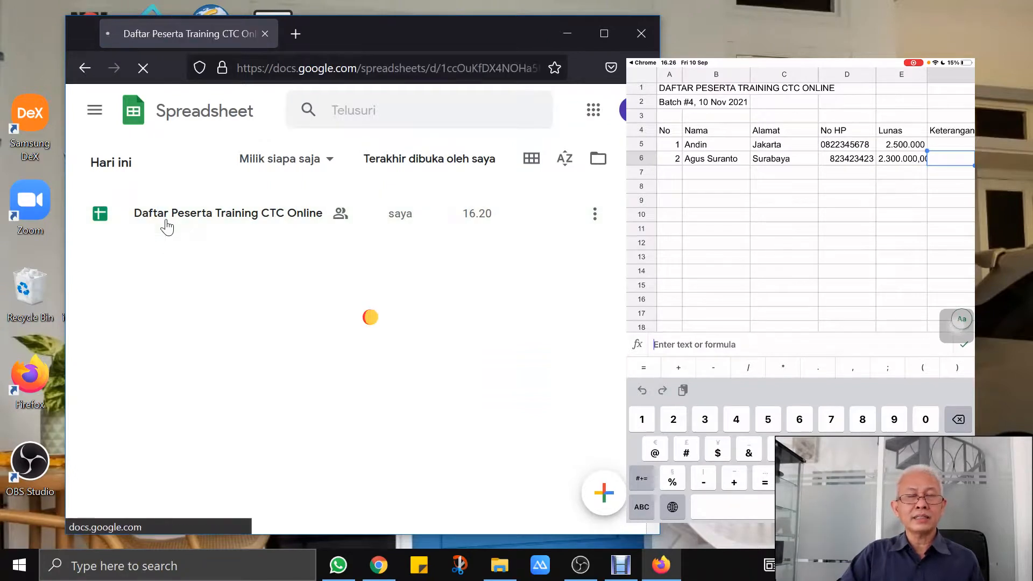